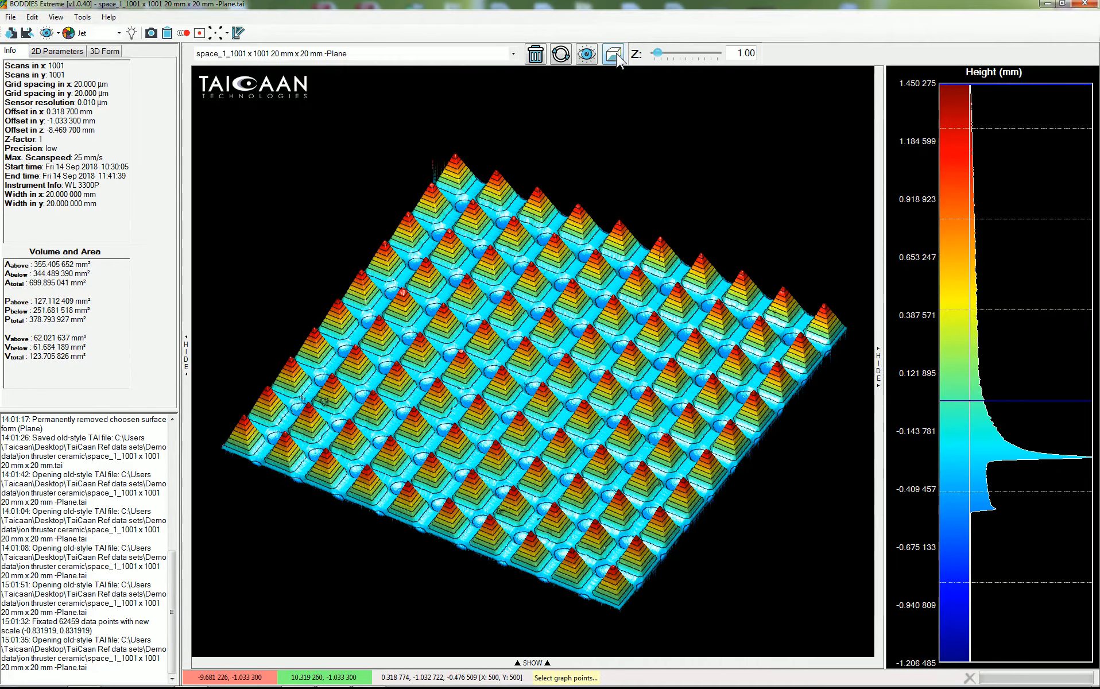
# Step: Examine the pyramid-array surface in the 3D view, orbiting and zooming across the peaks
pyautogui.click(614, 55)
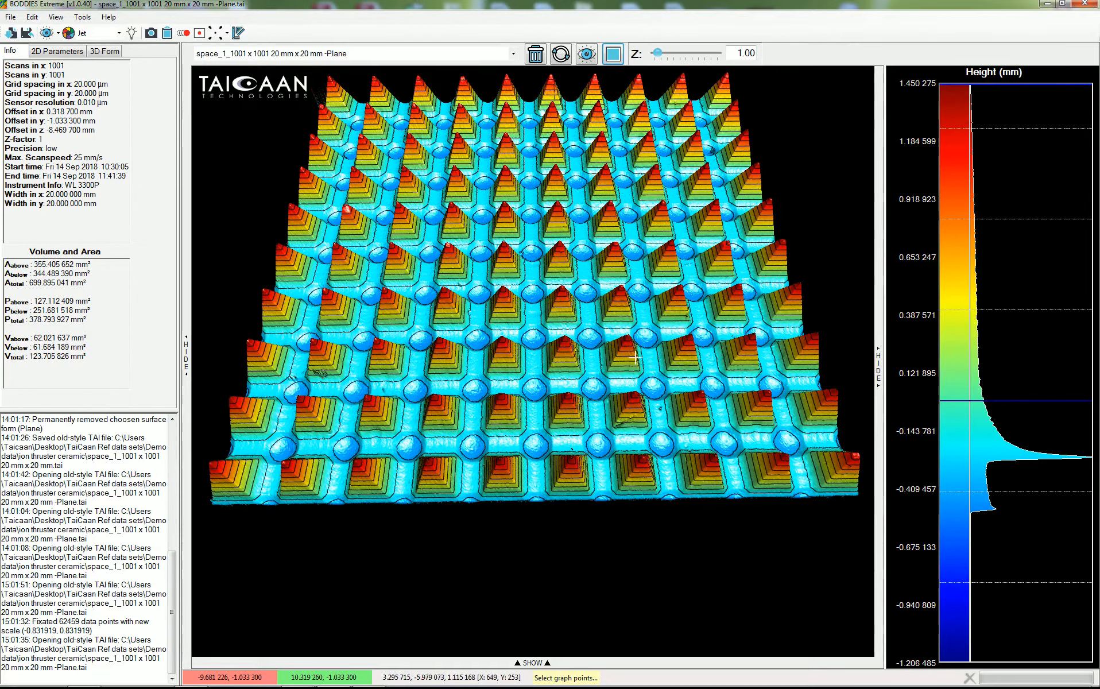
pyautogui.moveTo(559, 389); pyautogui.dragTo(560, 326)
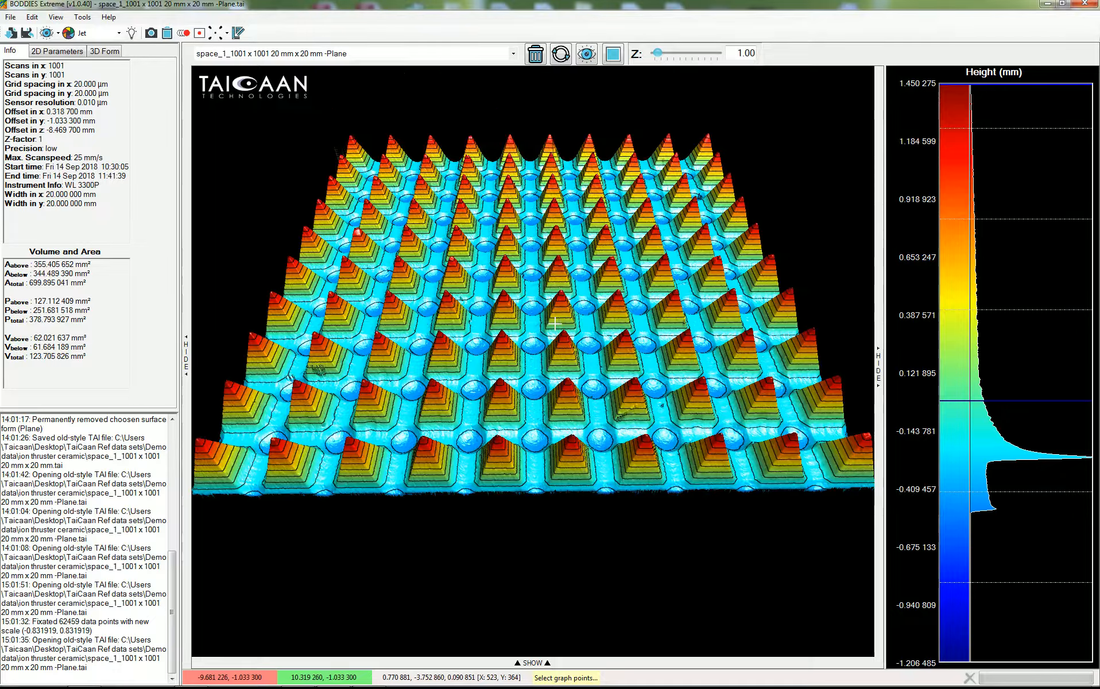
pyautogui.scroll(5, 556, 325)
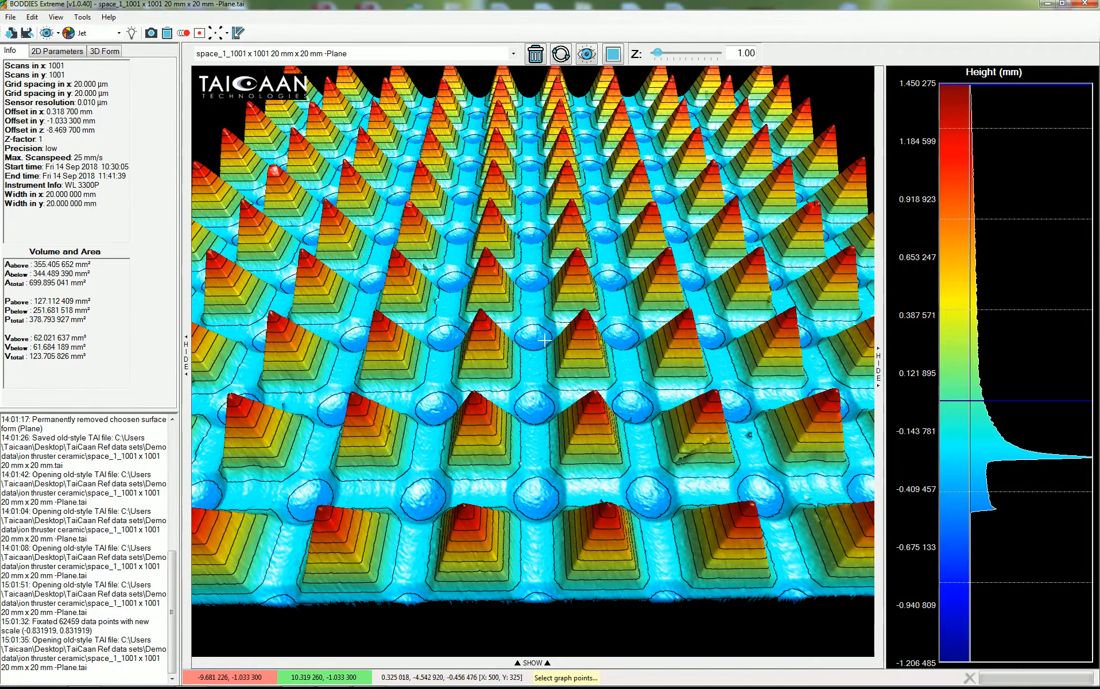
pyautogui.moveTo(554, 324); pyautogui.dragTo(550, 389)
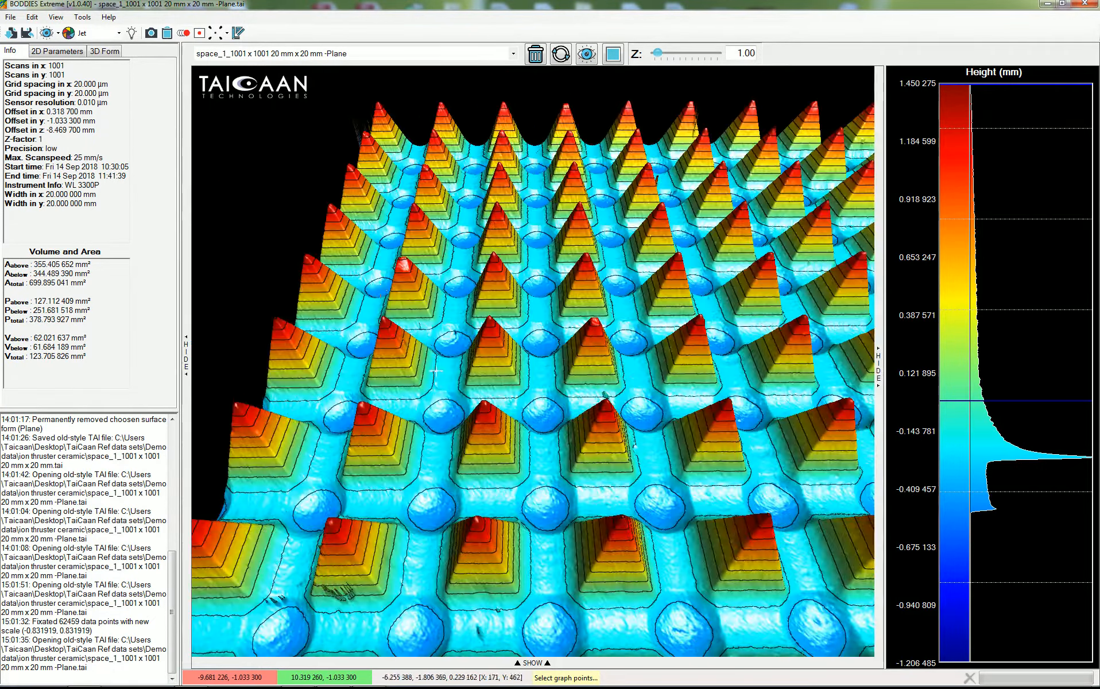
pyautogui.scroll(3, 404, 320)
pyautogui.scroll(2, 404, 320)
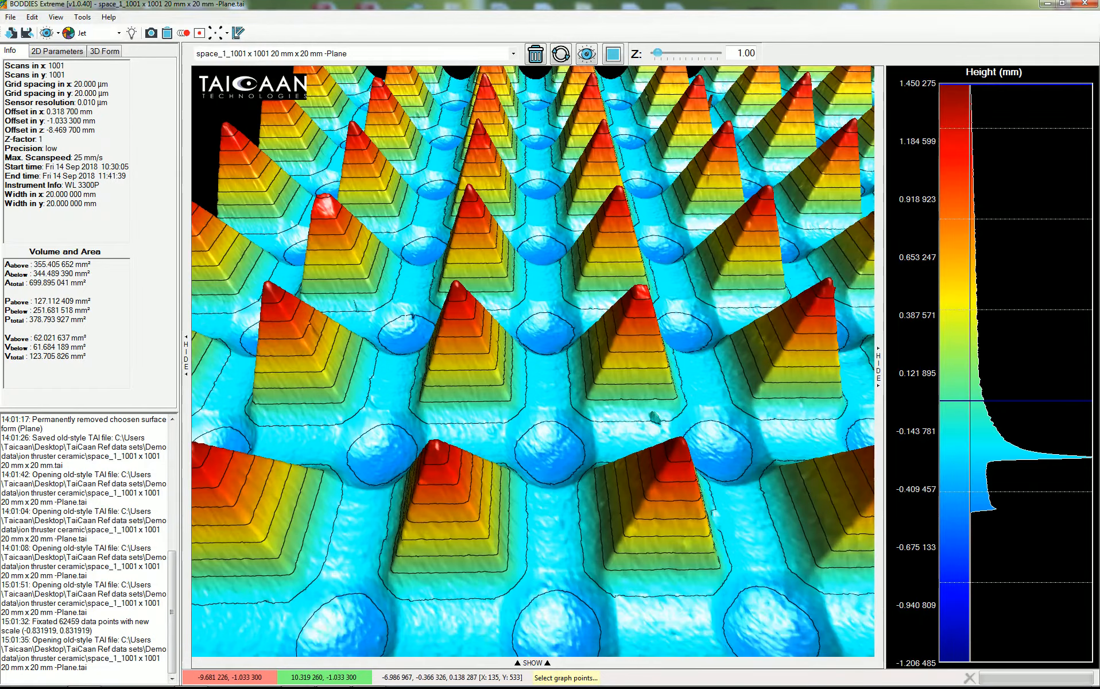
pyautogui.moveTo(365, 218); pyautogui.dragTo(368, 270)
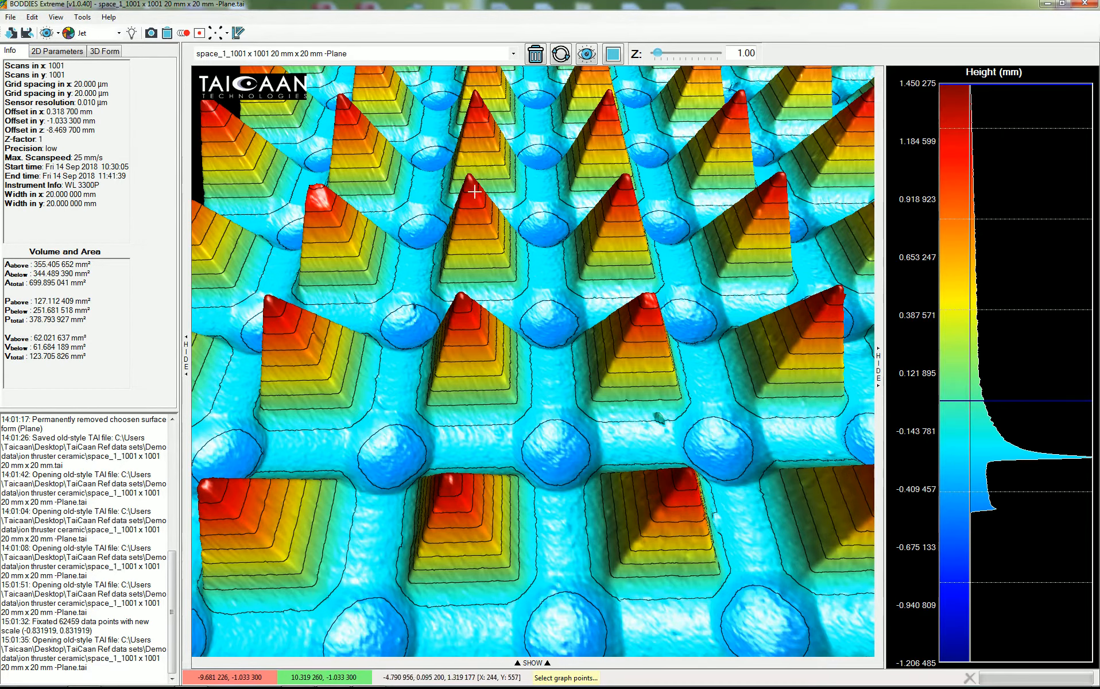
pyautogui.scroll(-5, 526, 333)
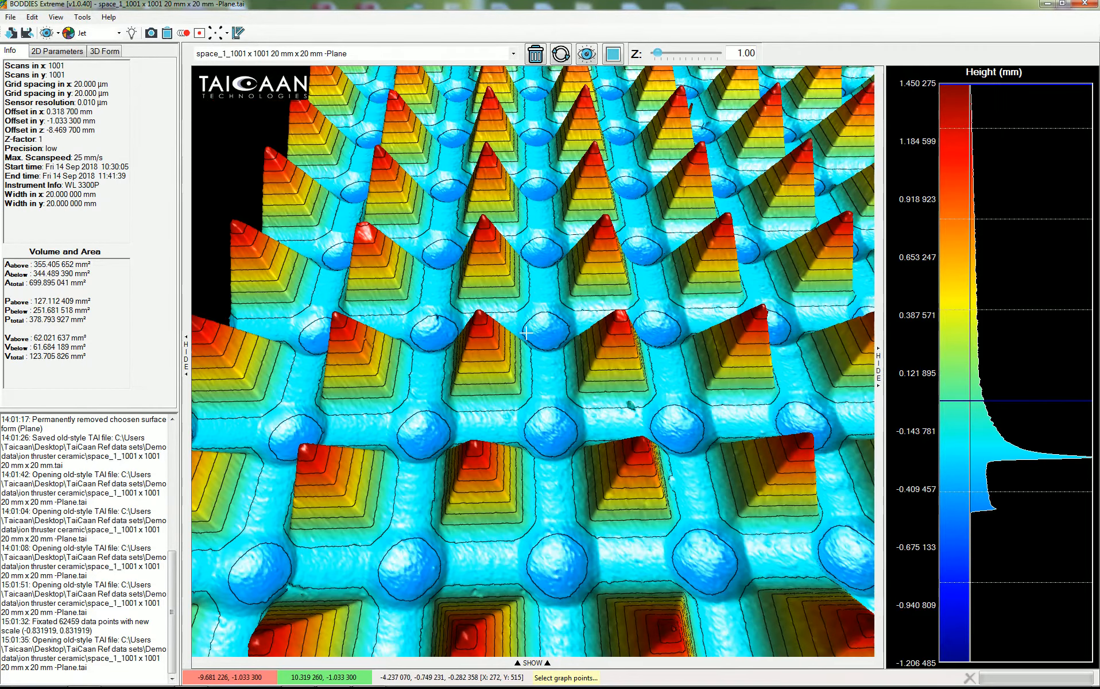
pyautogui.moveTo(525, 332); pyautogui.dragTo(403, 402)
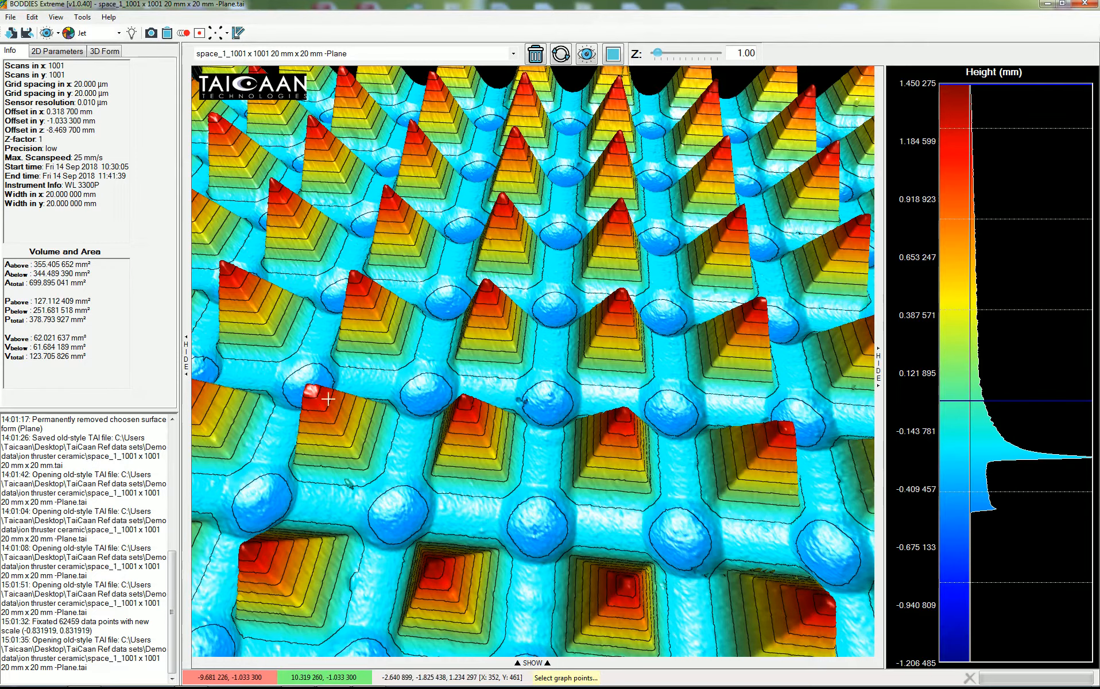
pyautogui.moveTo(396, 350); pyautogui.dragTo(389, 358)
pyautogui.scroll(-5, 389, 358)
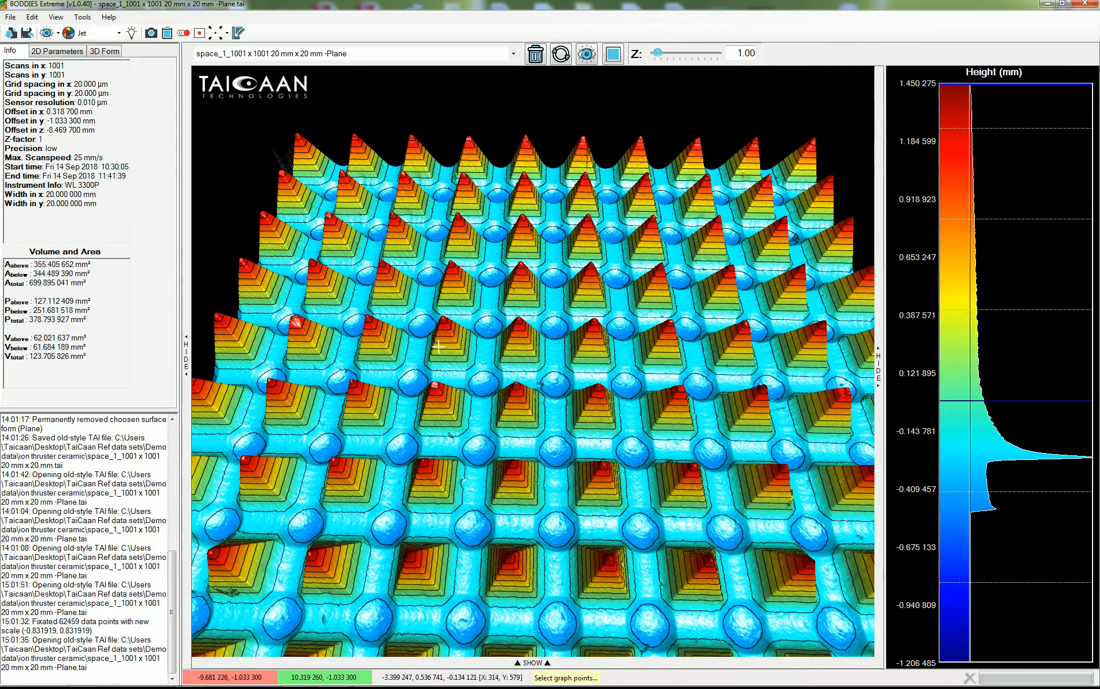
# Step: Open the ten measurement files array peak 1.tai through array peak 10.tai together
pyautogui.click(11, 34)
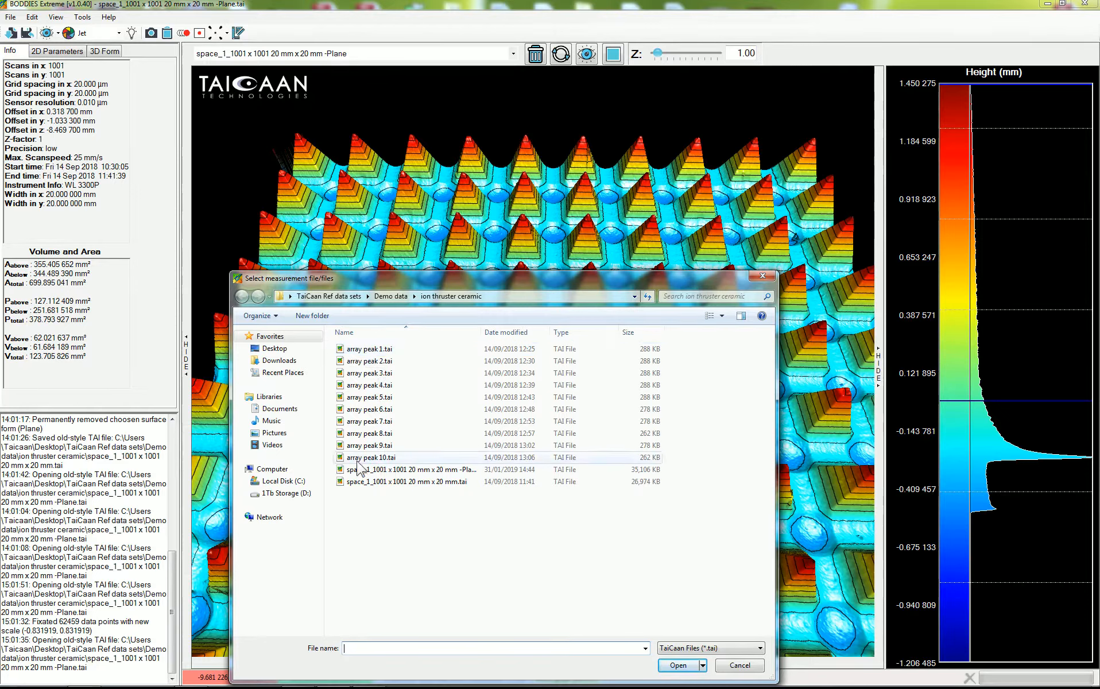
pyautogui.click(367, 350)
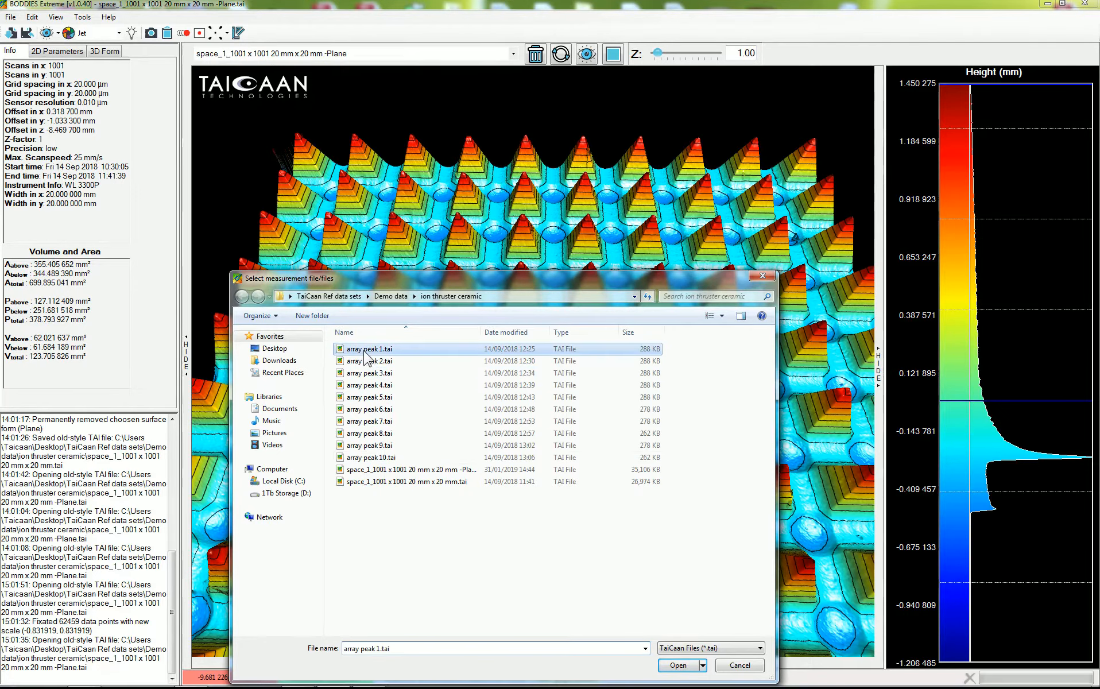
pyautogui.keyDown('shift'); pyautogui.click(368, 457); pyautogui.keyUp('shift')
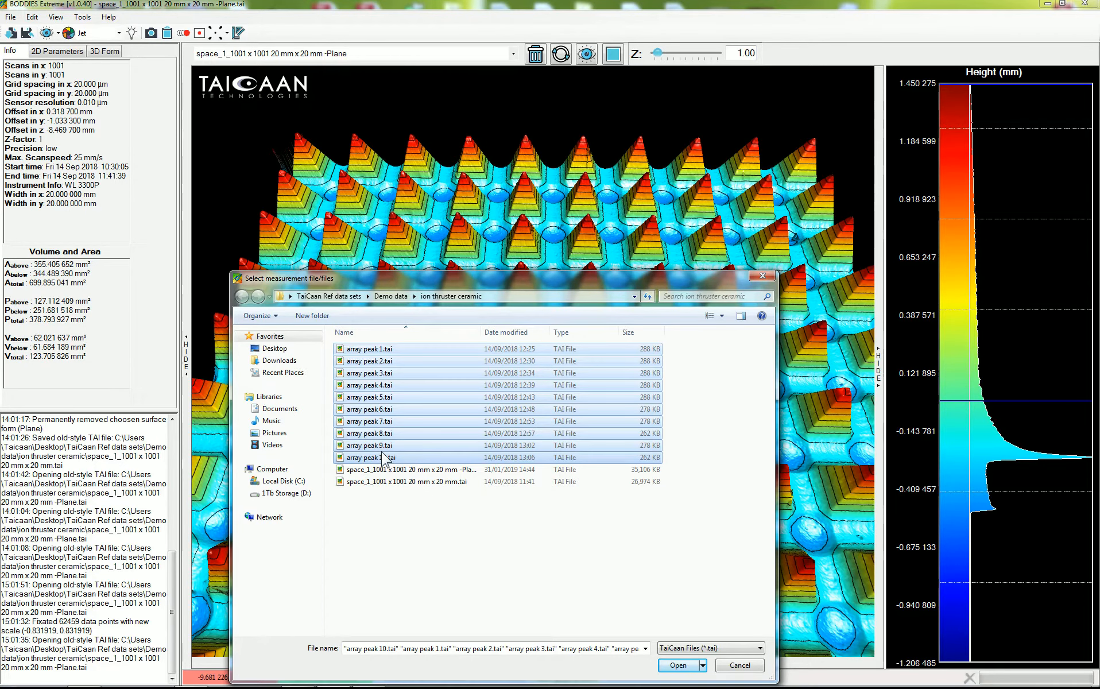
pyautogui.click(680, 666)
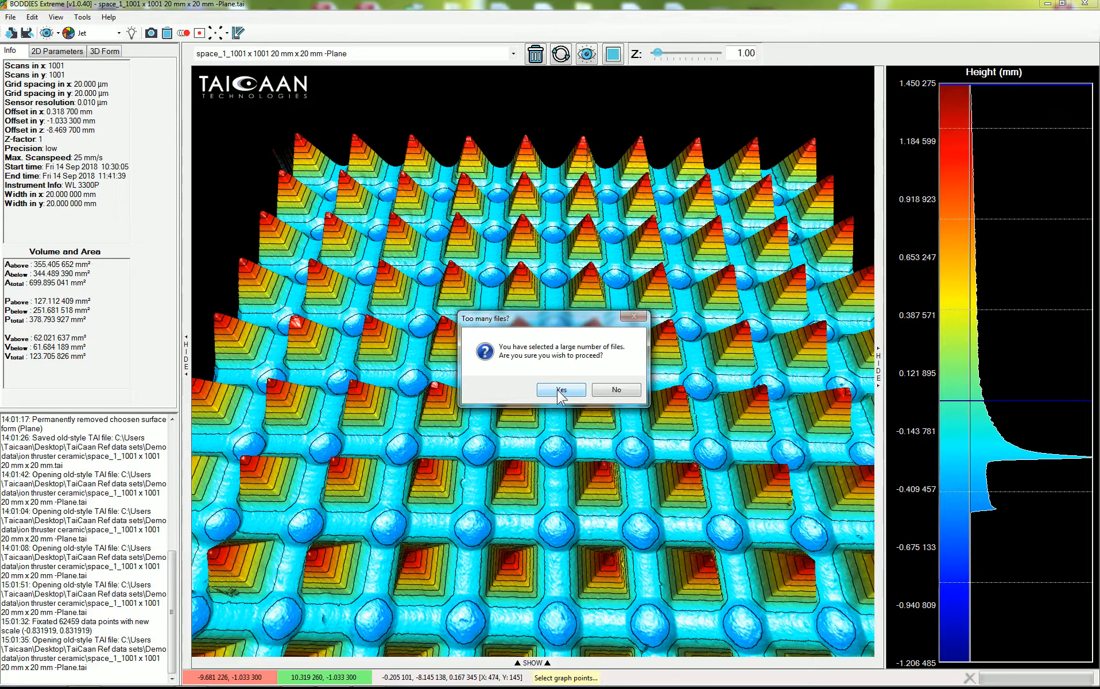
pyautogui.click(560, 391)
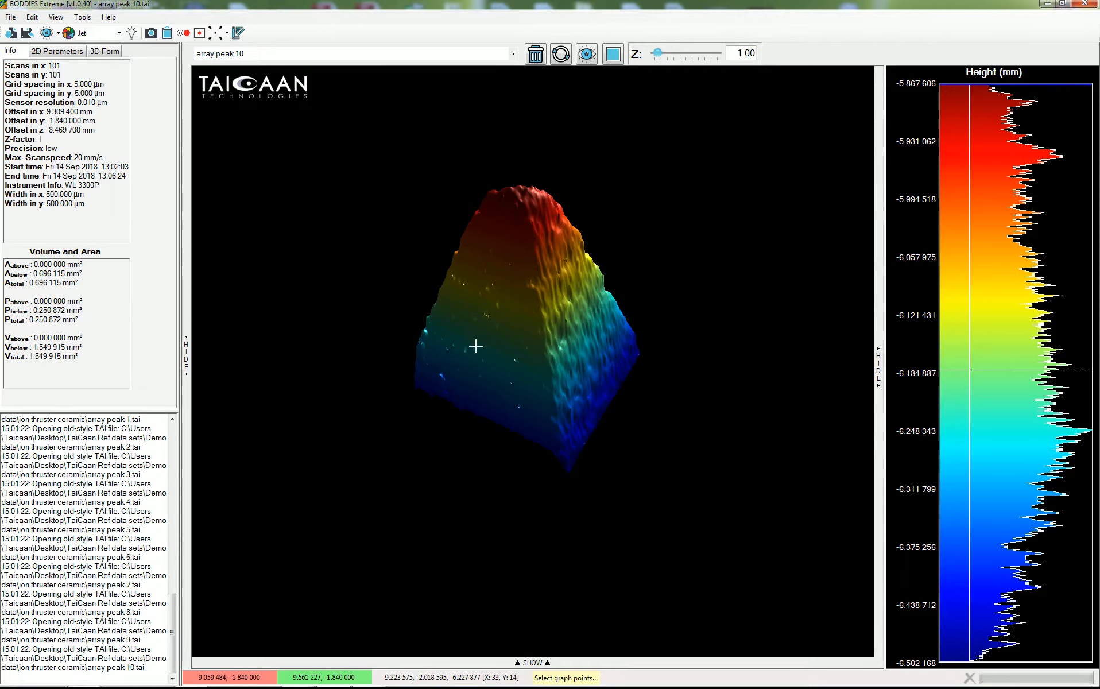
# Step: Orbit the array peak 10 surface in 3D to inspect its shape
pyautogui.moveTo(473, 368); pyautogui.dragTo(496, 432)
pyautogui.moveTo(550, 340); pyautogui.dragTo(549, 358)
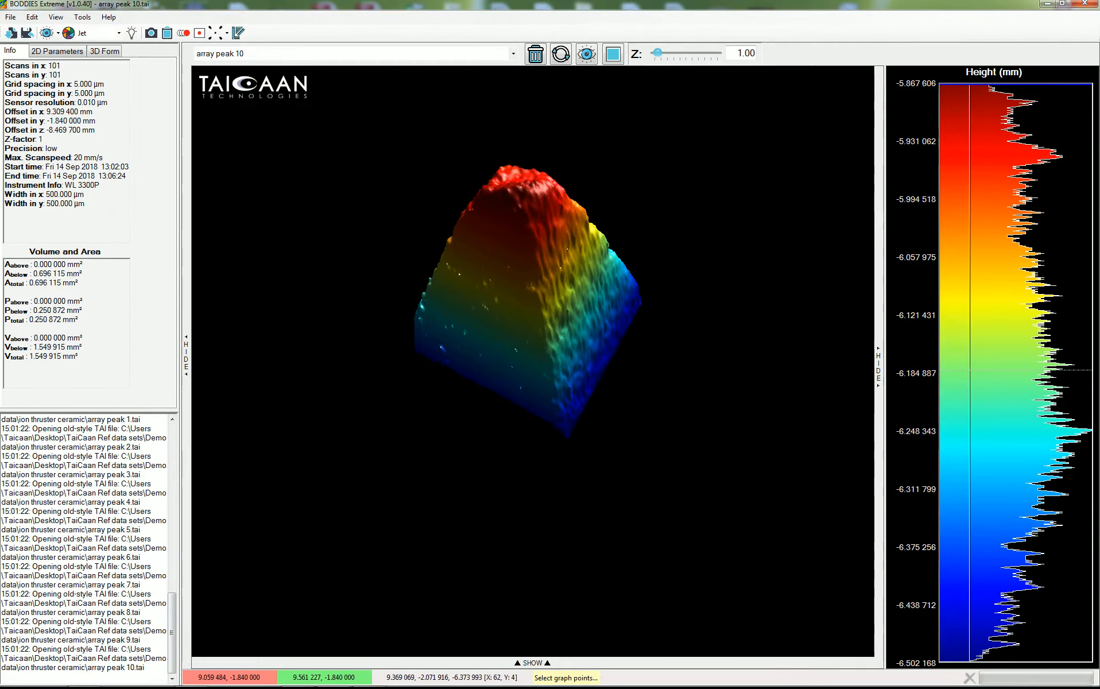
pyautogui.moveTo(500, 422); pyautogui.dragTo(425, 388)
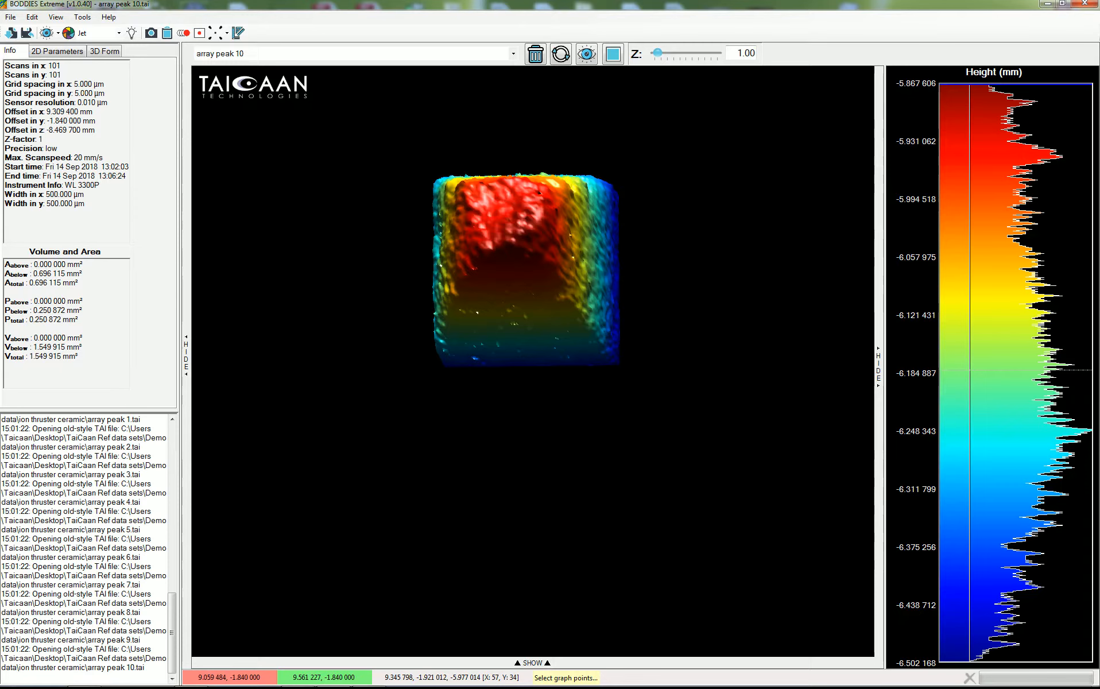
pyautogui.moveTo(487, 296)
pyautogui.mouseDown()
pyautogui.moveTo(503, 277)
pyautogui.moveTo(494, 314)
pyautogui.mouseUp()
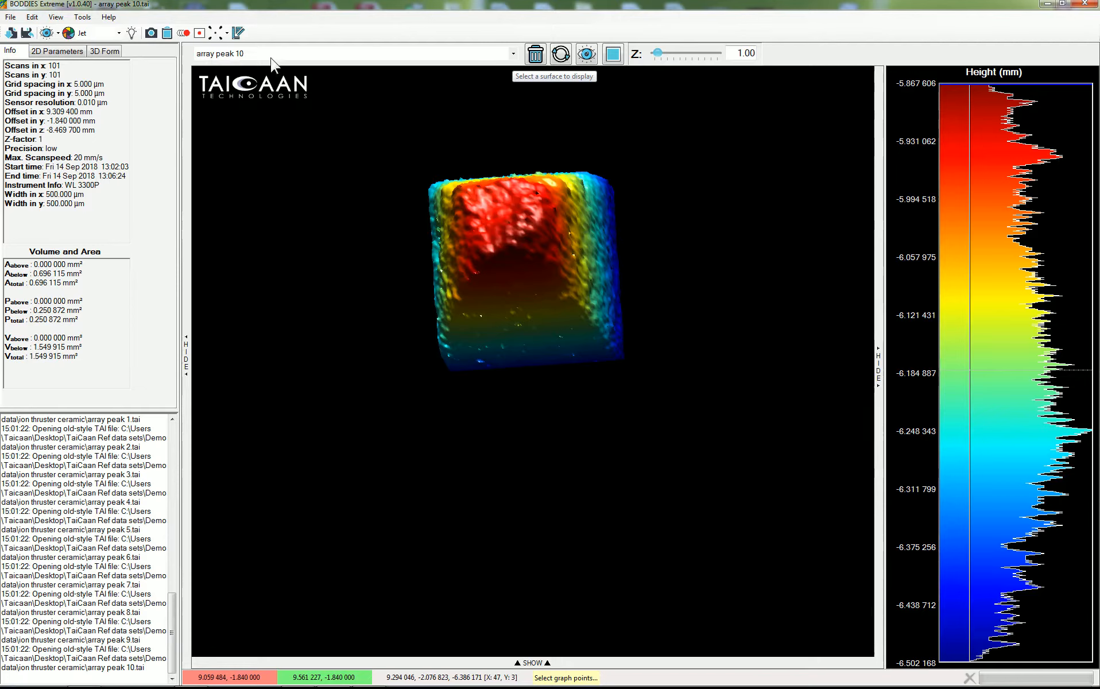
# Step: Switch between the loaded surfaces and orbit array peak 3 in 3D to inspect it
pyautogui.click(514, 59)
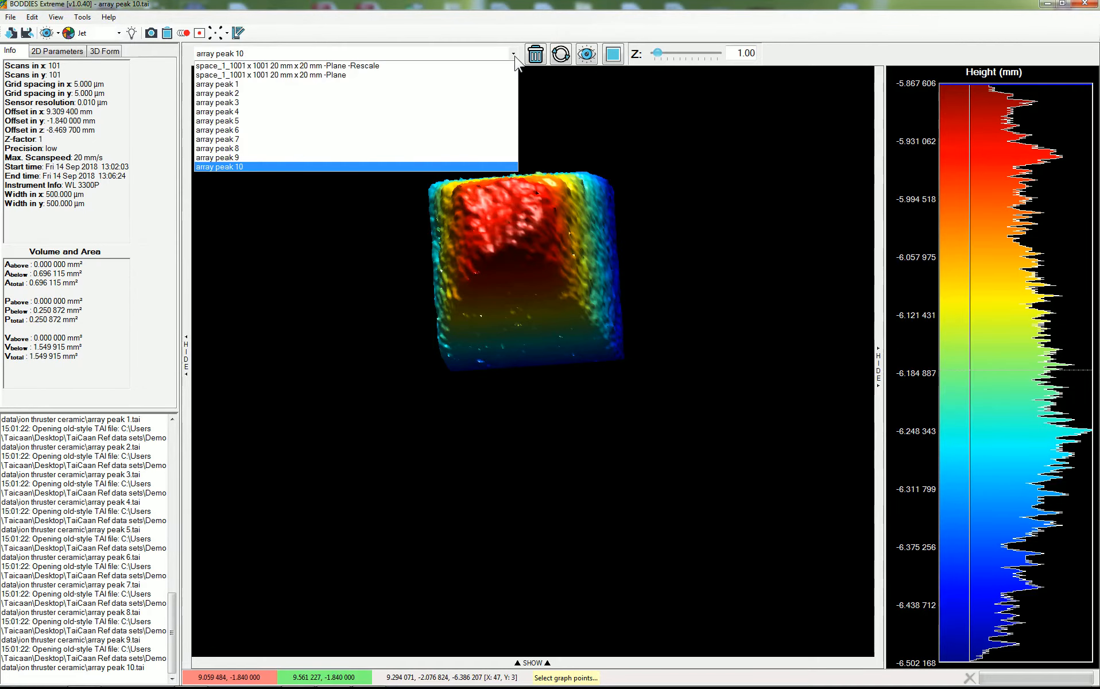
pyautogui.click(375, 66)
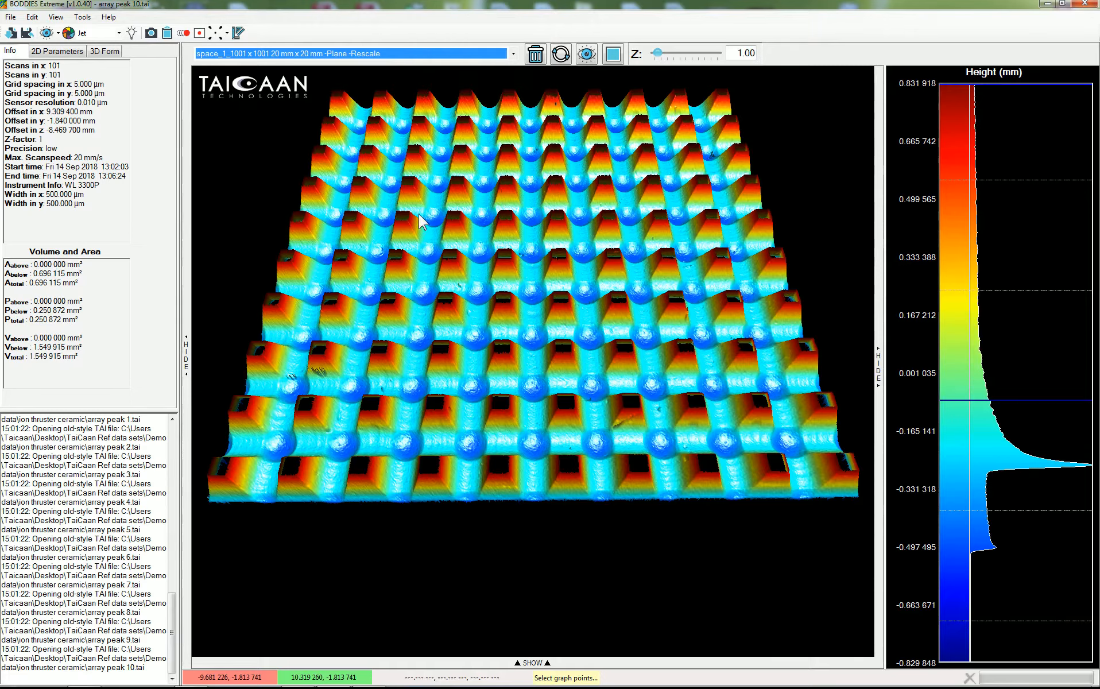
pyautogui.press('Up')
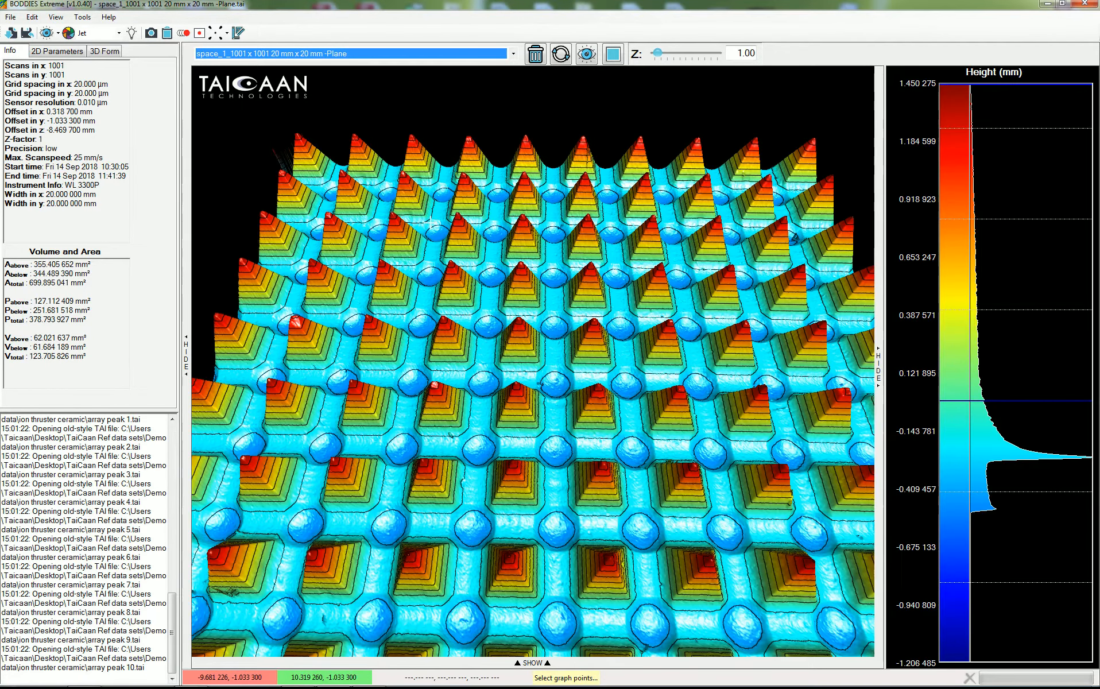
pyautogui.press('Up')
pyautogui.press('Down')
pyautogui.press('Down')
pyautogui.moveTo(531, 269); pyautogui.dragTo(510, 283)
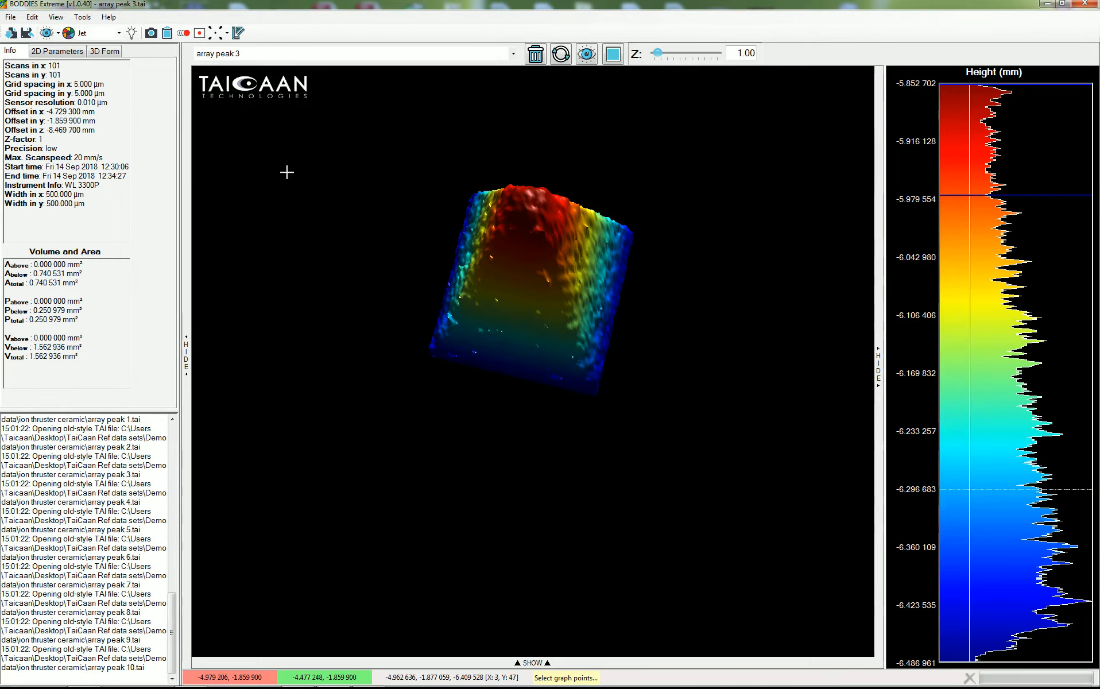
pyautogui.moveTo(528, 344); pyautogui.dragTo(549, 350)
pyautogui.moveTo(558, 230); pyautogui.dragTo(810, 383)
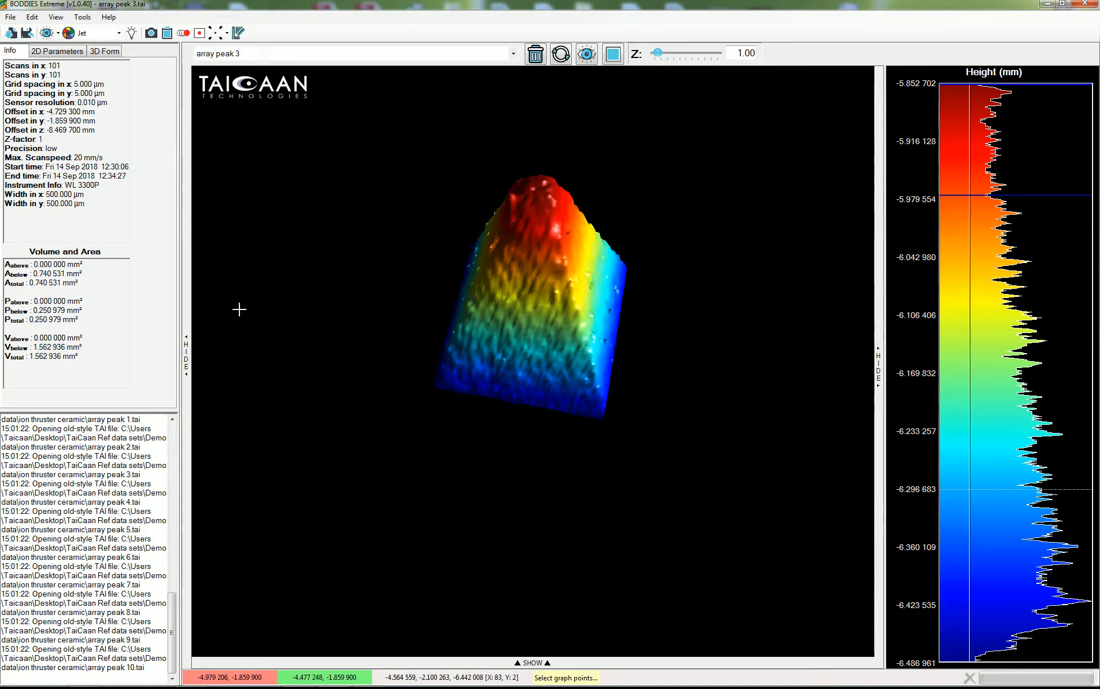
pyautogui.moveTo(541, 345)
pyautogui.mouseDown()
pyautogui.moveTo(515, 380)
pyautogui.moveTo(529, 327)
pyautogui.mouseUp()
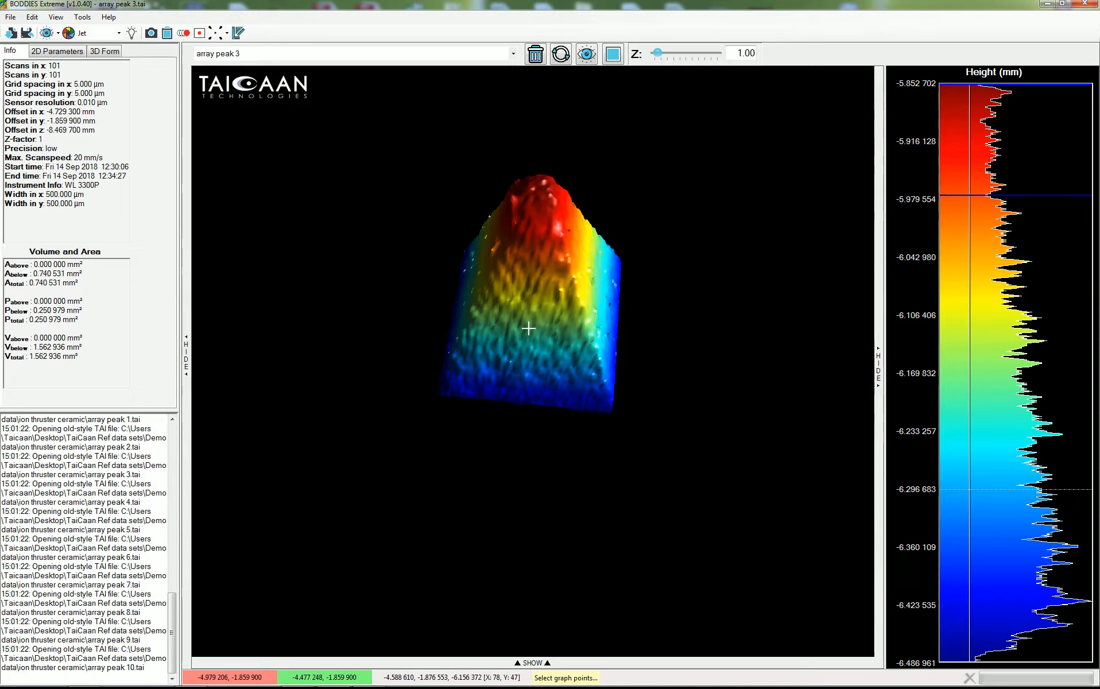
pyautogui.click(33, 17)
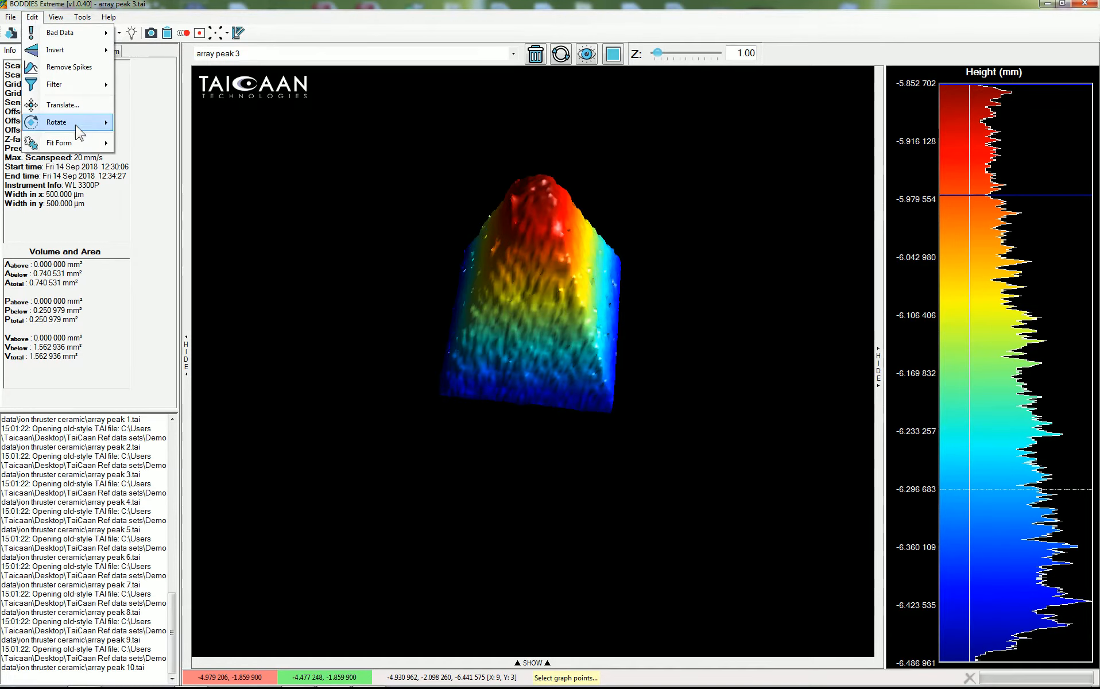
pyautogui.moveTo(71, 140)
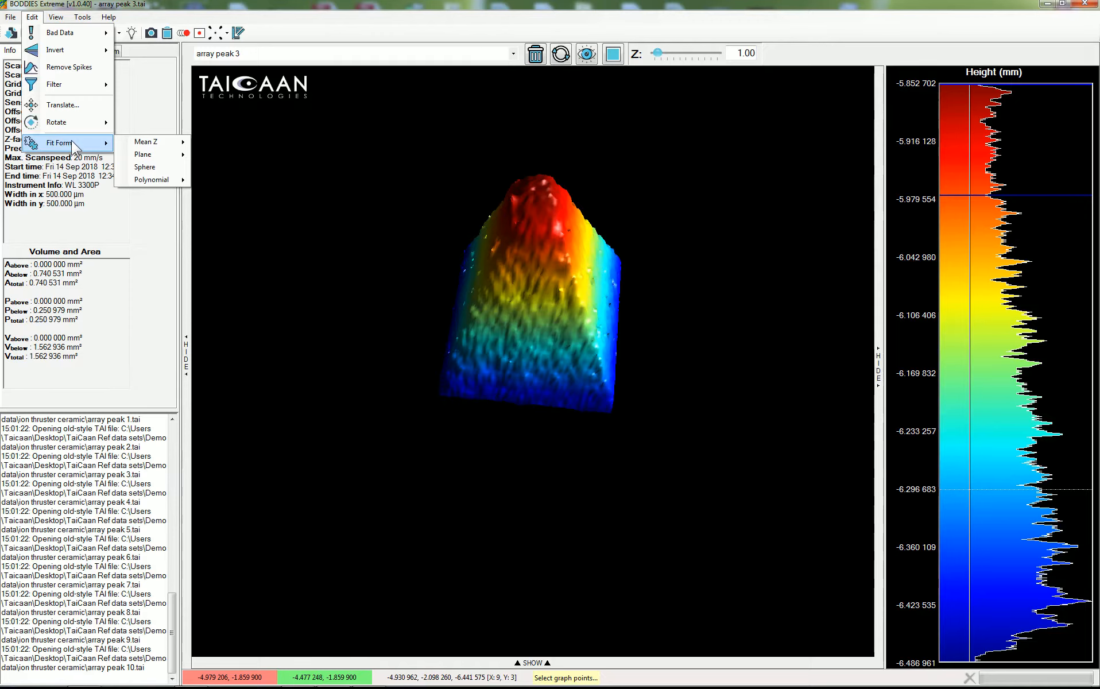
pyautogui.moveTo(135, 158)
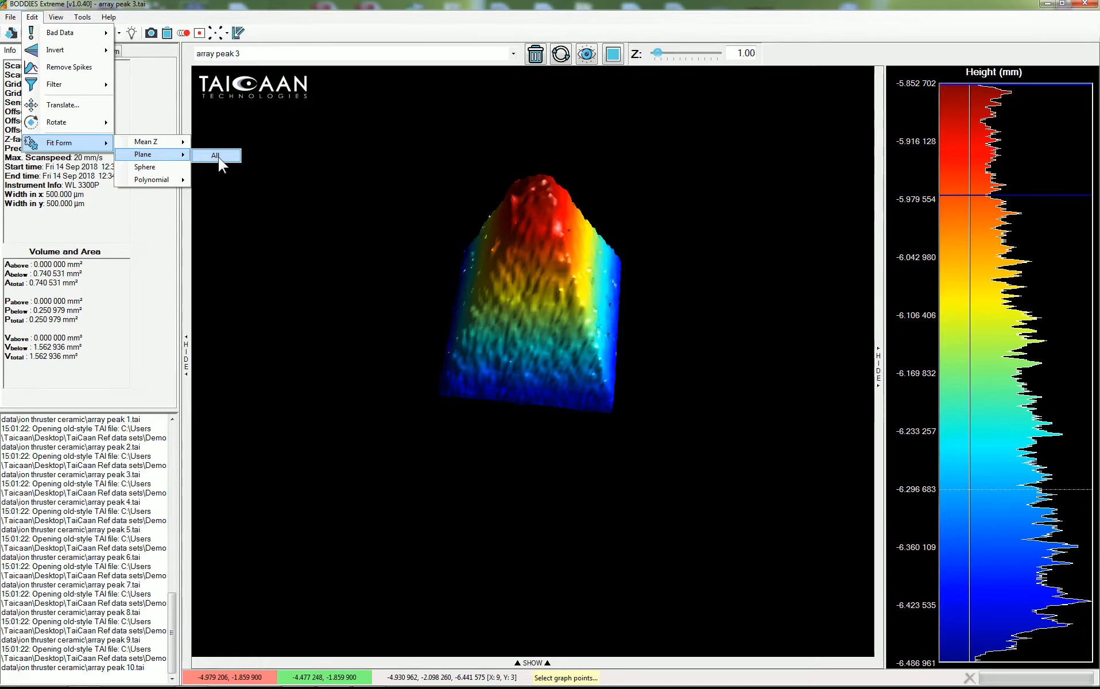
pyautogui.click(255, 172)
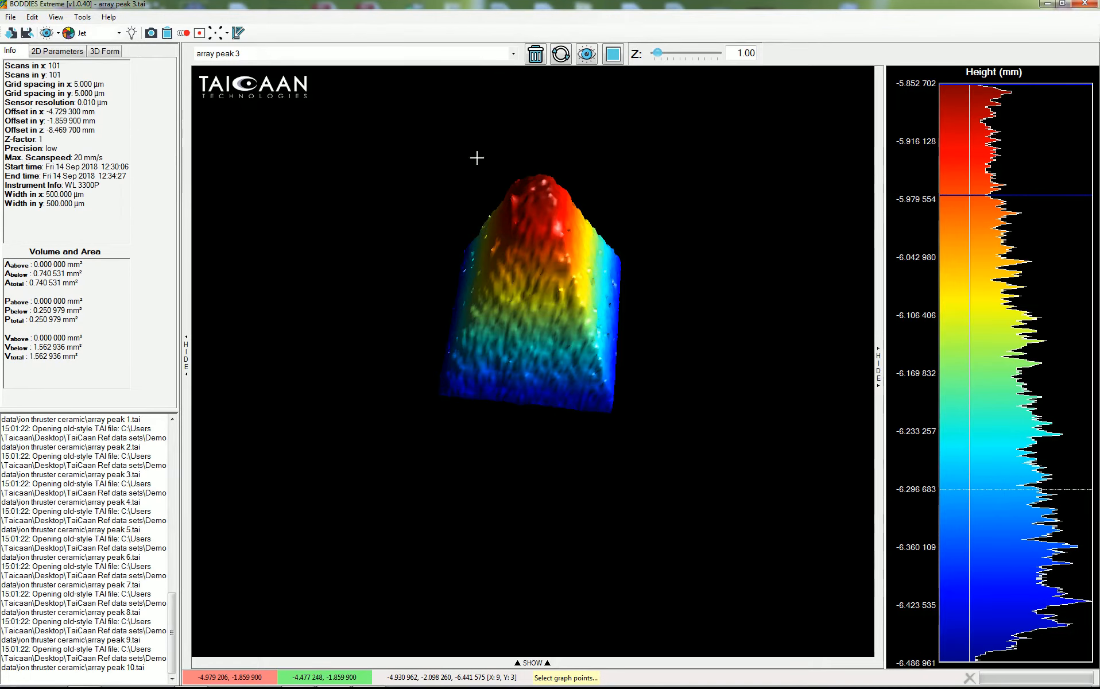
# Step: Select the space_1 1001 x 1001 20 mm x 20 mm -Plane surface and delete it
pyautogui.click(513, 55)
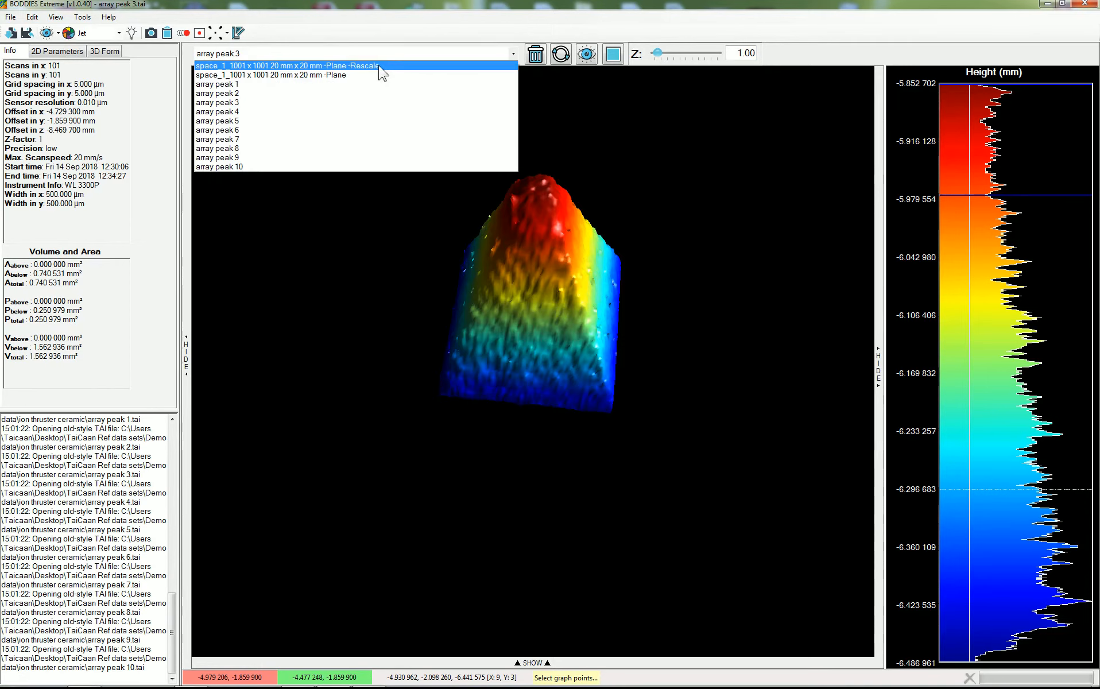
pyautogui.click(425, 75)
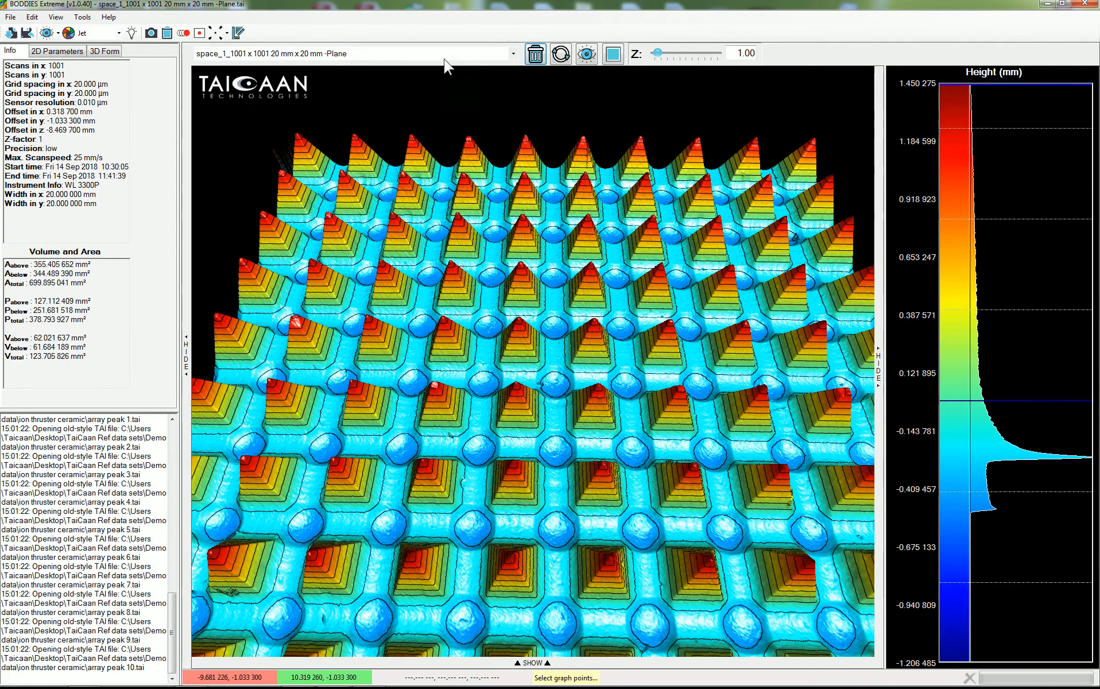
pyautogui.click(536, 54)
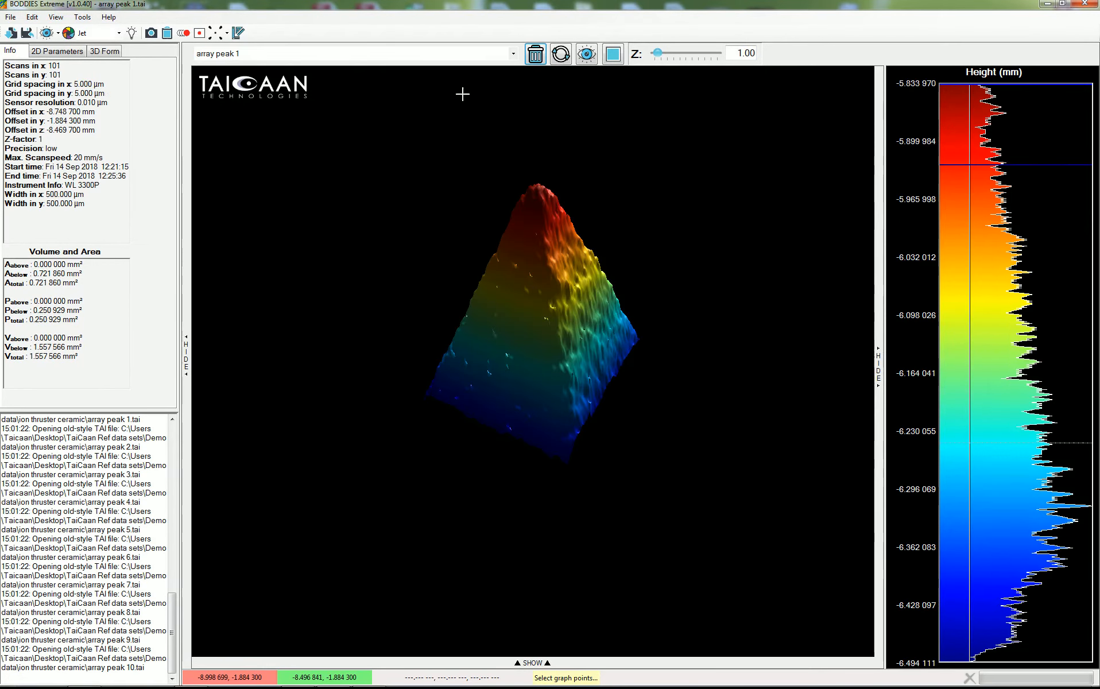
# Step: Fit and remove a plane form from all loaded surfaces
pyautogui.click(32, 17)
pyautogui.click(215, 155)
pyautogui.click(217, 158)
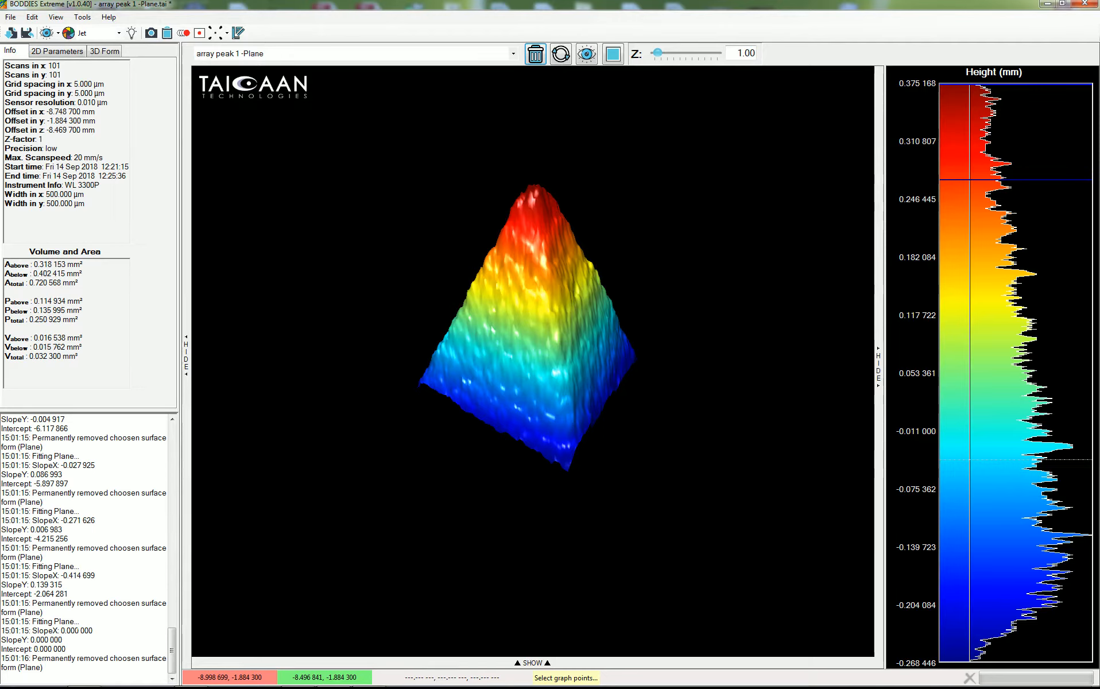
# Step: View the levelled array peak 1 from above, then display the array peak 2 -Plane surface
pyautogui.moveTo(479, 326); pyautogui.dragTo(548, 482)
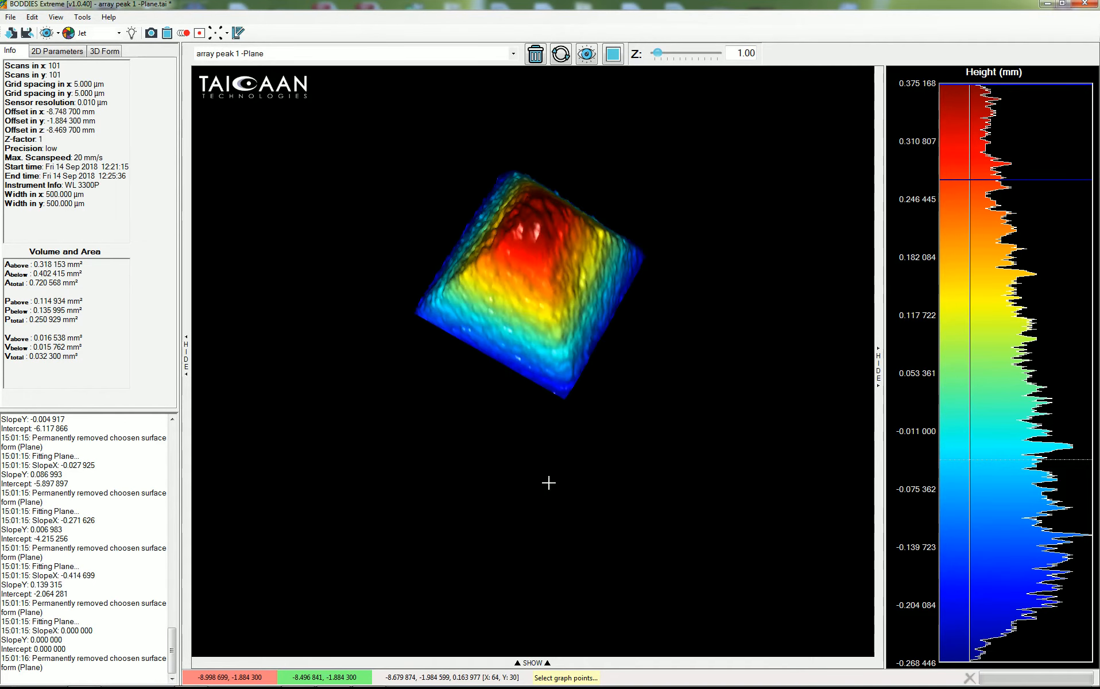
pyautogui.click(613, 54)
pyautogui.scroll(5, 691, 381)
pyautogui.scroll(1, 717, 370)
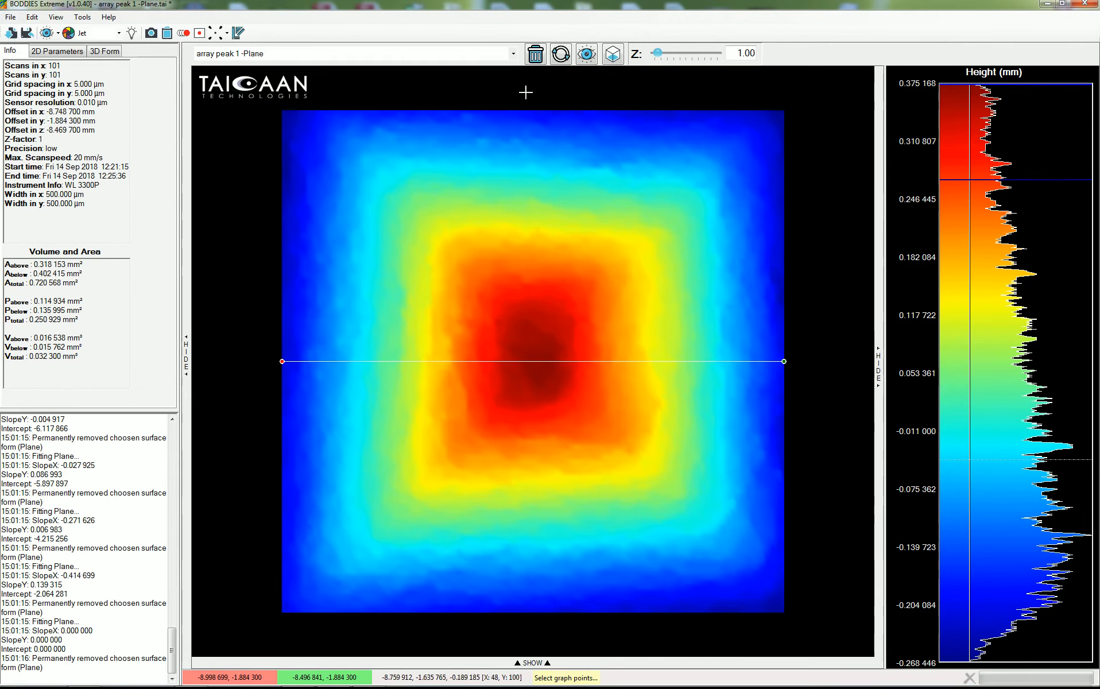
pyautogui.click(513, 54)
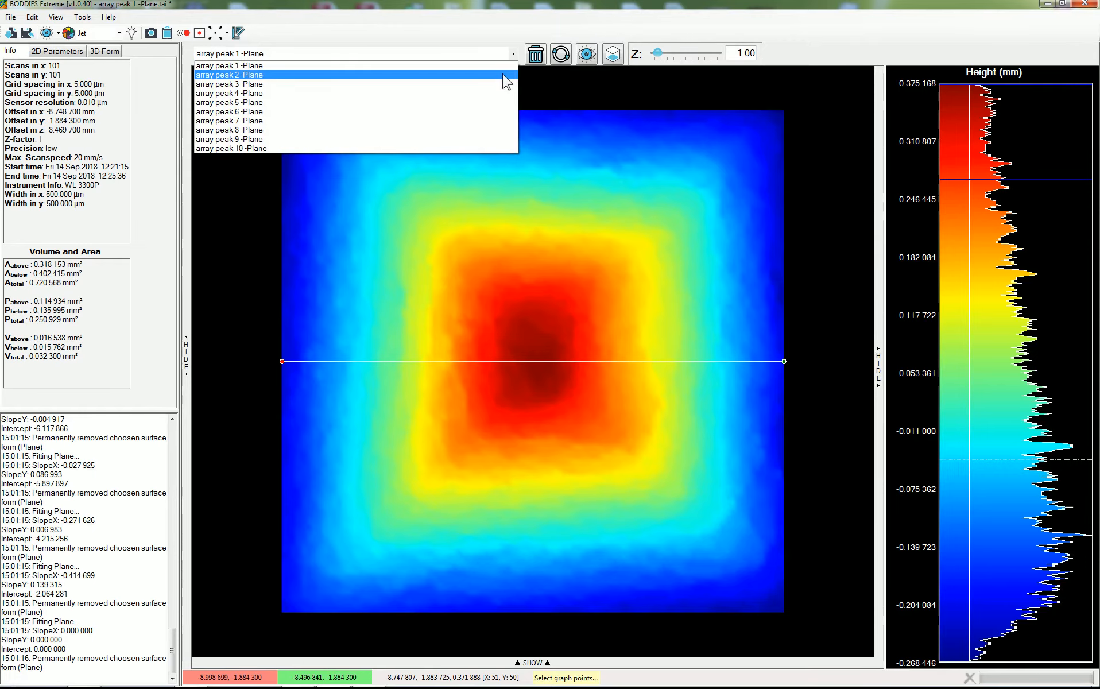
pyautogui.click(505, 75)
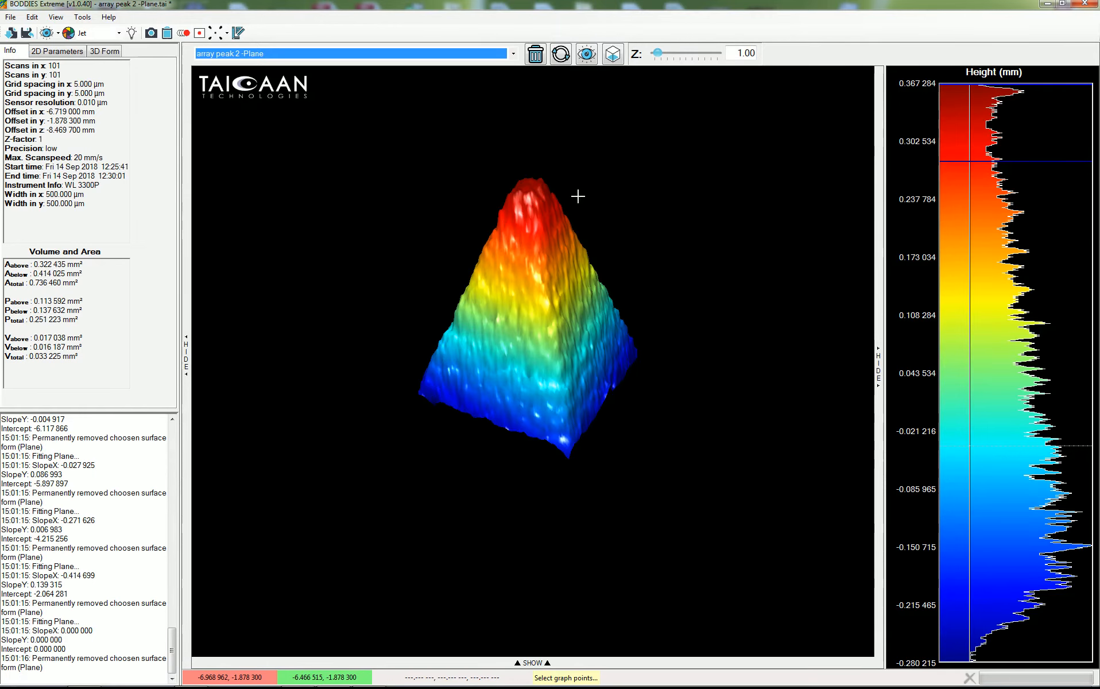
# Step: Step through the levelled array peak surfaces up to array peak 9, orbiting and zooming array peak 9 in 3D
pyautogui.click(612, 54)
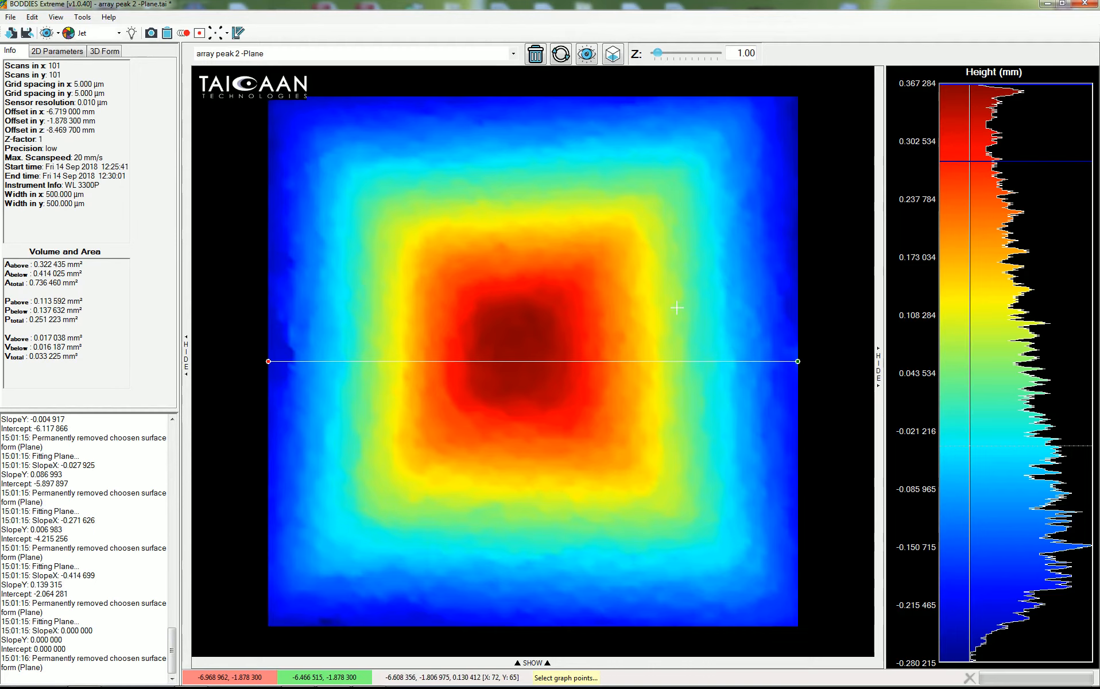
pyautogui.click(502, 54)
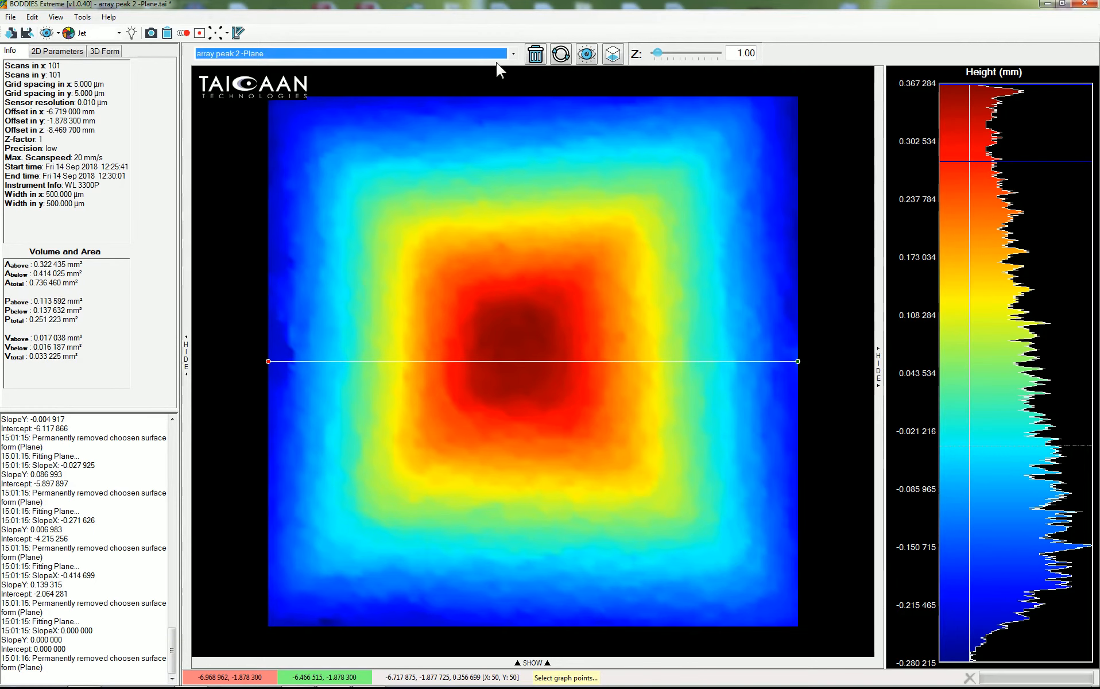
pyautogui.click(502, 53)
pyautogui.click(444, 91)
pyautogui.press('Down')
pyautogui.press('Down')
pyautogui.press('Down')
pyautogui.press('Down')
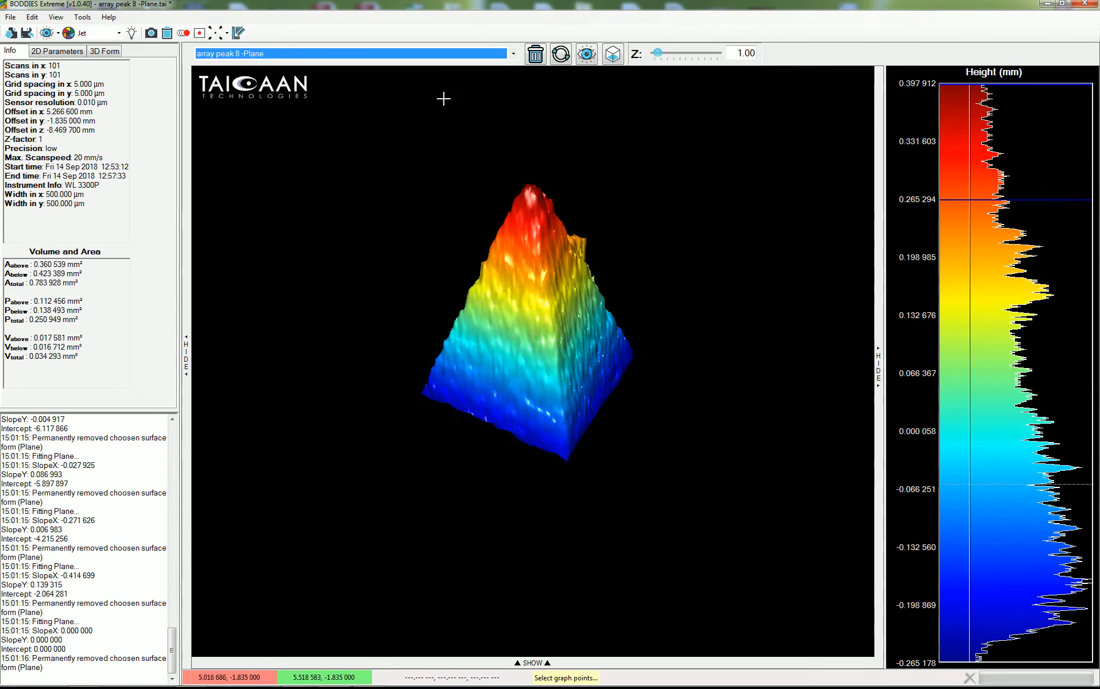
pyautogui.press('Down')
pyautogui.press('Up')
pyautogui.press('Down')
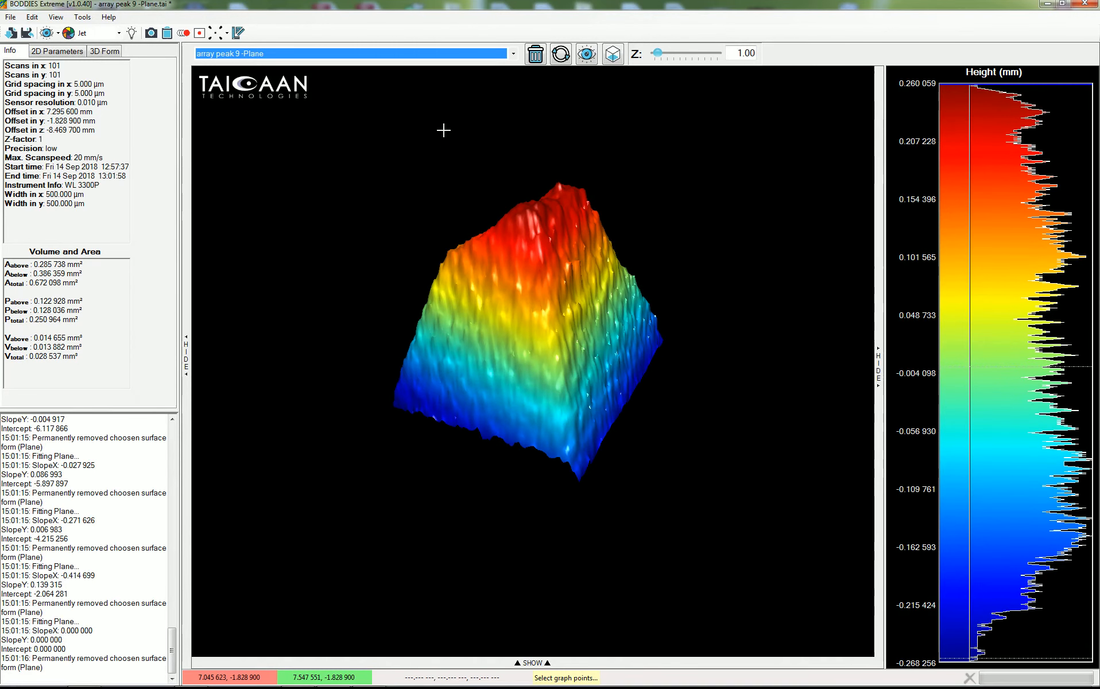
pyautogui.moveTo(492, 272); pyautogui.dragTo(467, 357)
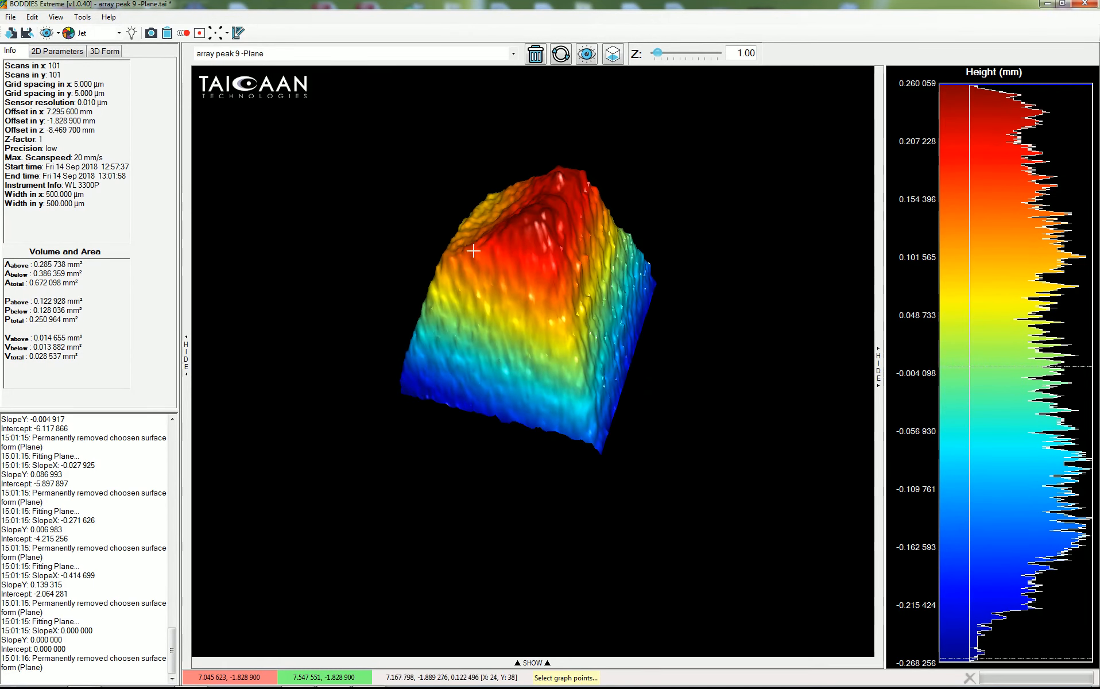
pyautogui.scroll(-1, 485, 299)
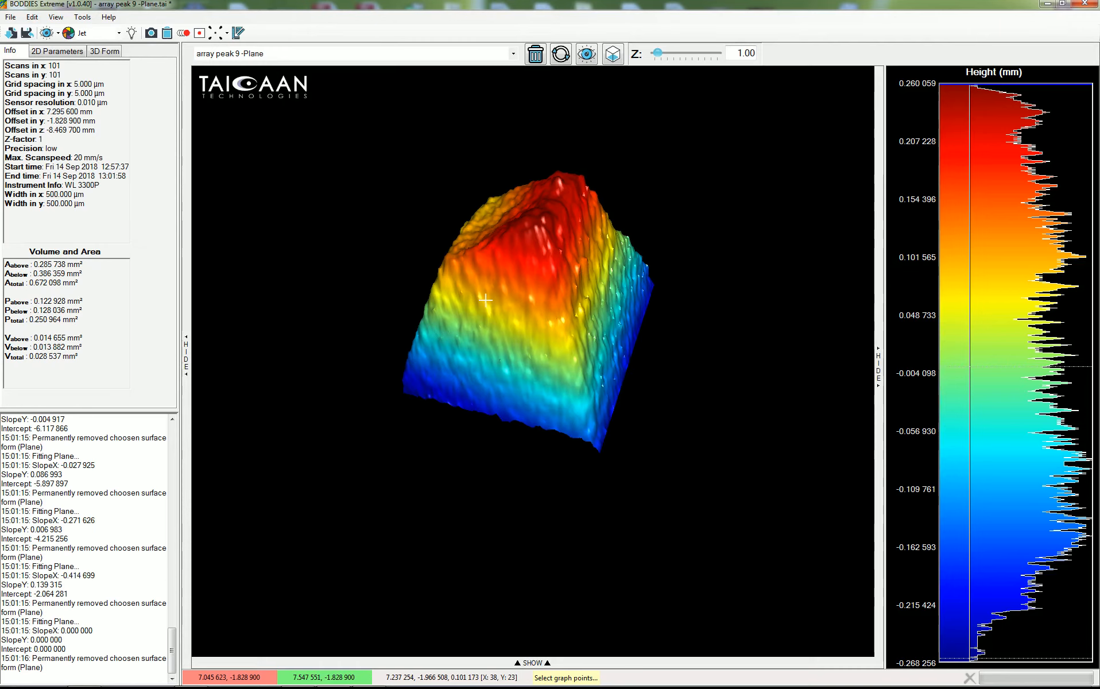
# Step: Display the array peak 1 -Plane surface and turn on contour lines on its height map
pyautogui.click(513, 53)
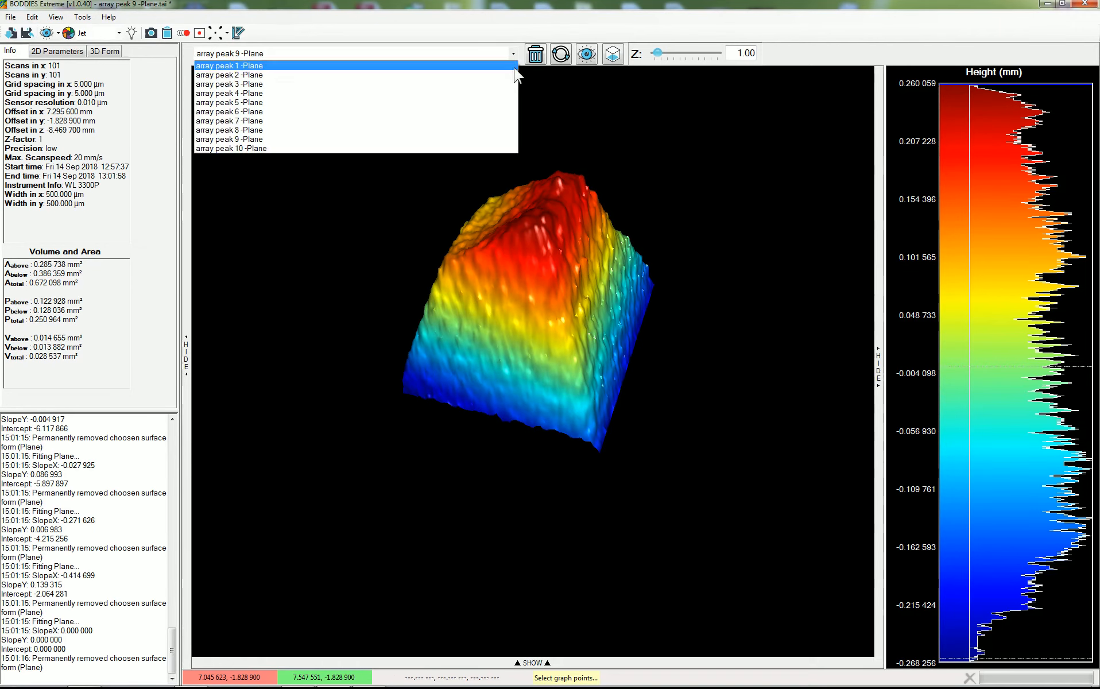
pyautogui.click(485, 172)
pyautogui.moveTo(498, 294); pyautogui.dragTo(500, 311)
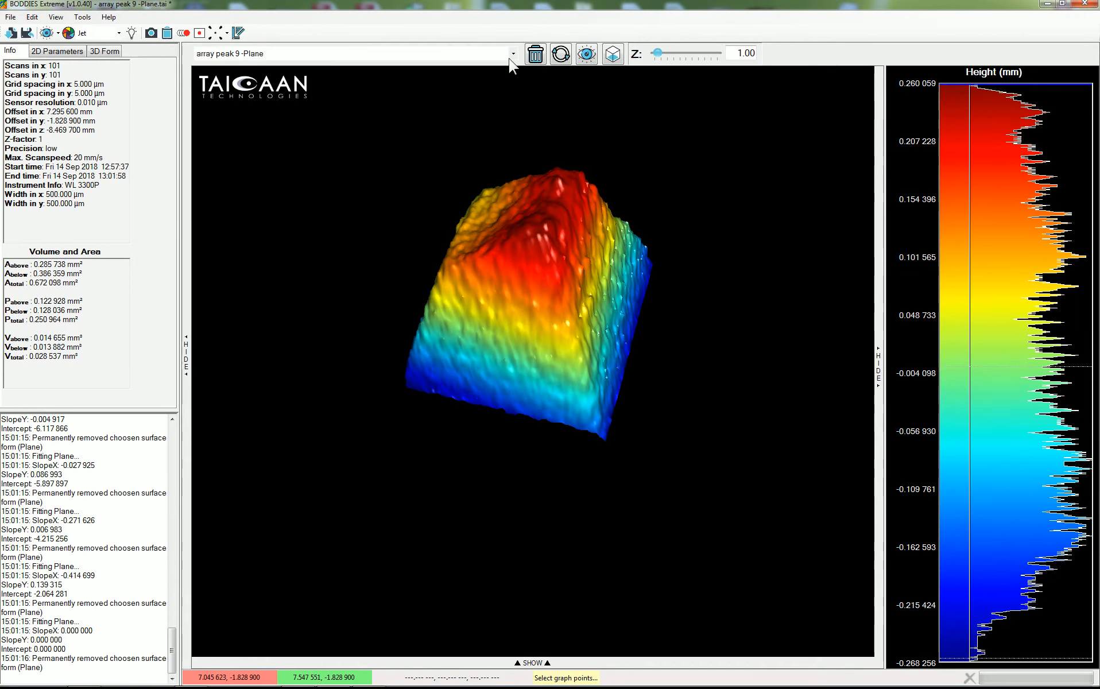
pyautogui.click(514, 54)
pyautogui.click(462, 74)
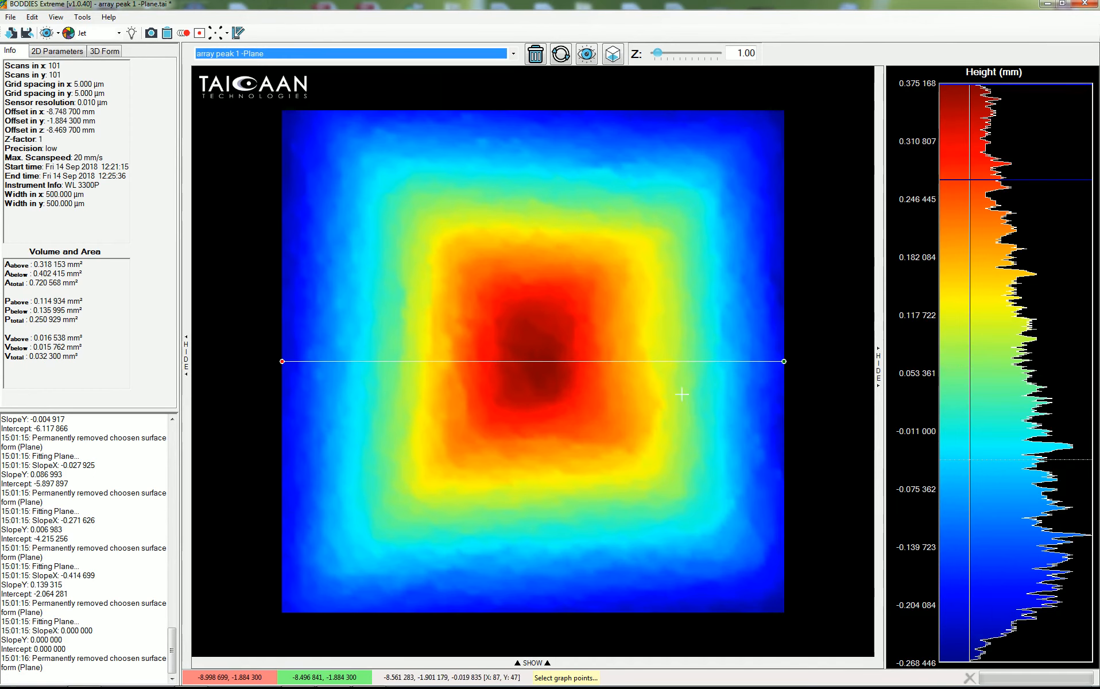
pyautogui.rightClick(976, 412)
pyautogui.click(1009, 549)
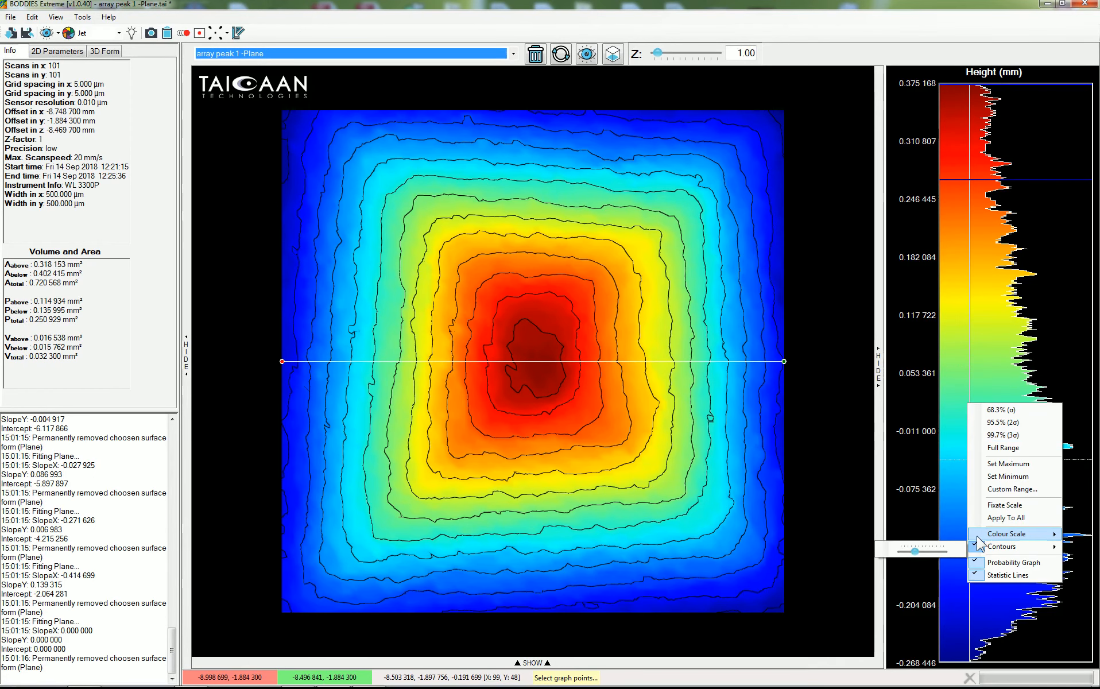